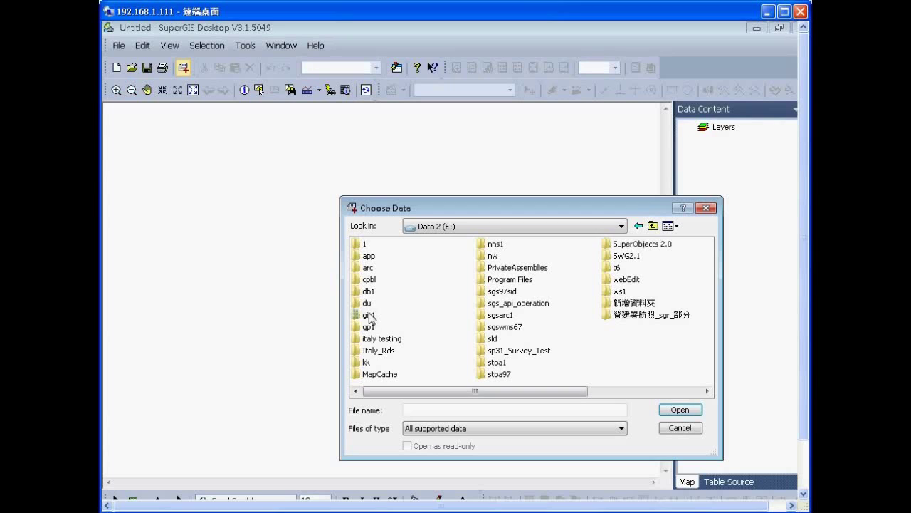
# Add the r1.shp shapefile from the gis1 folder to the map as a layer.
pyautogui.click(373, 243)
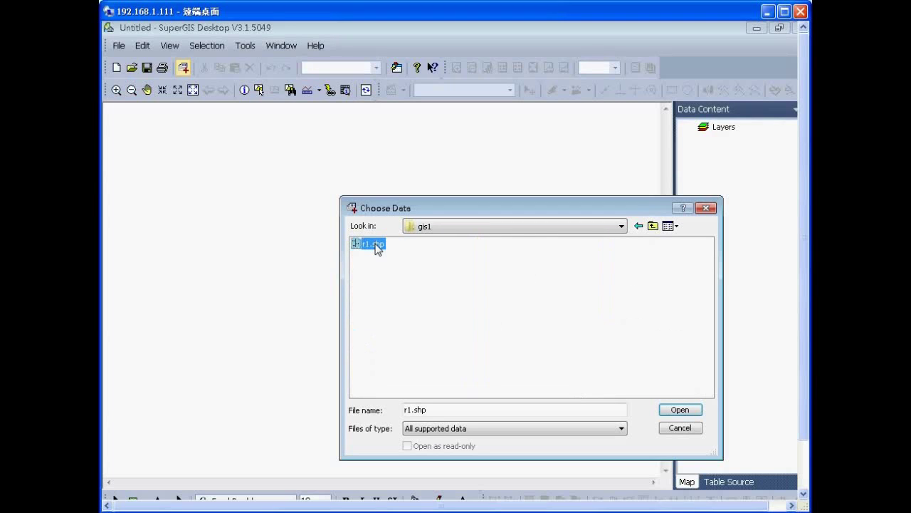
pyautogui.click(673, 409)
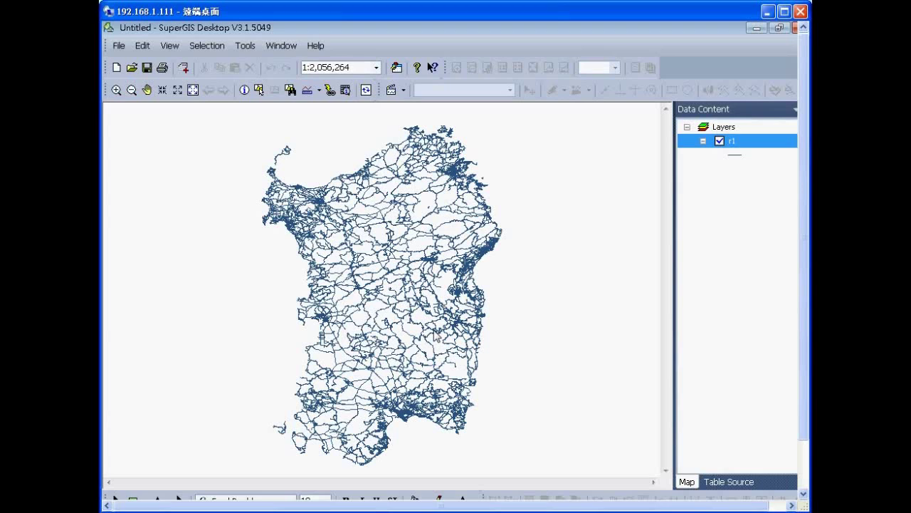
# Enable the SuperGIS Toolkit toolbar and open the SuperGIS Toolkit window.
pyautogui.rightClick(493, 45)
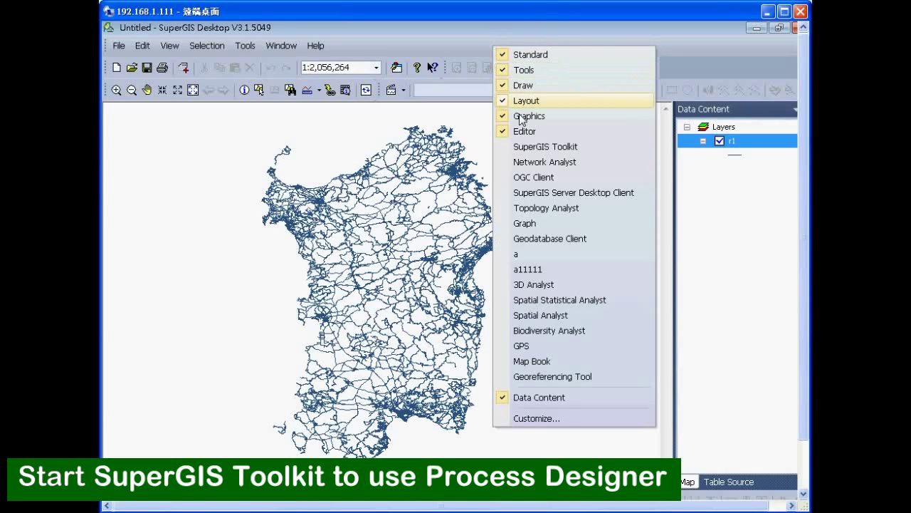
pyautogui.click(524, 148)
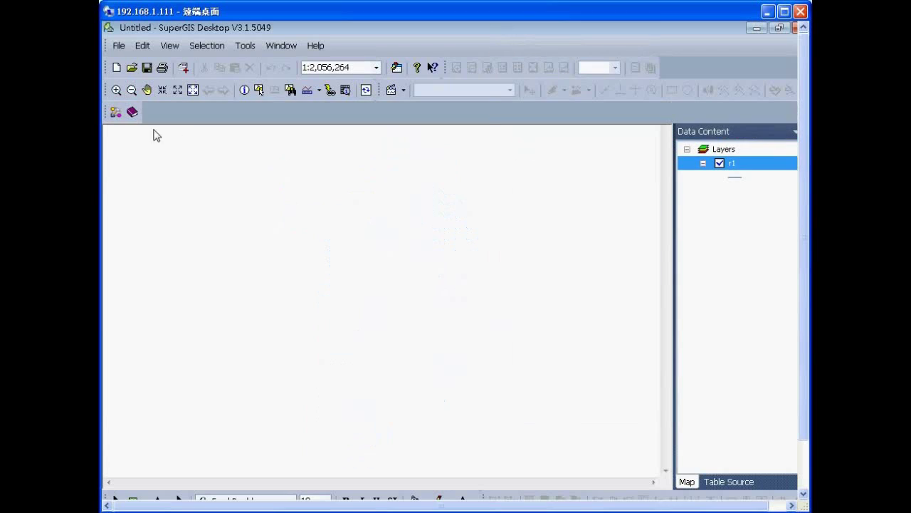
pyautogui.click(117, 114)
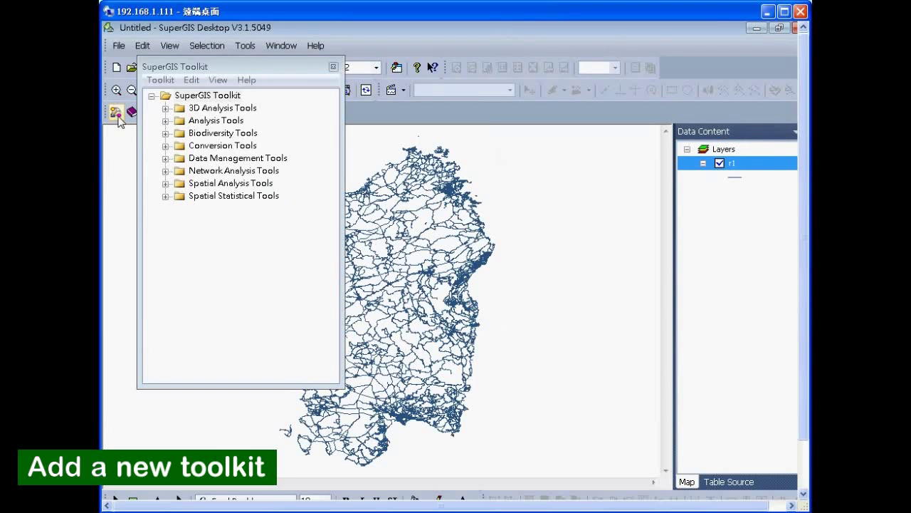
# Create a new toolkit under the SuperGIS Toolkit root and rename it t1.
pyautogui.rightClick(203, 100)
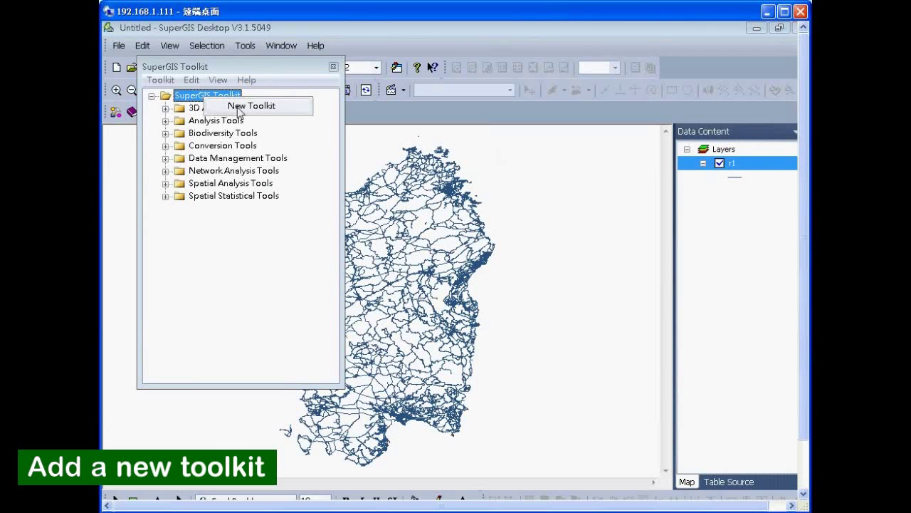
pyautogui.click(239, 108)
pyautogui.click(269, 189)
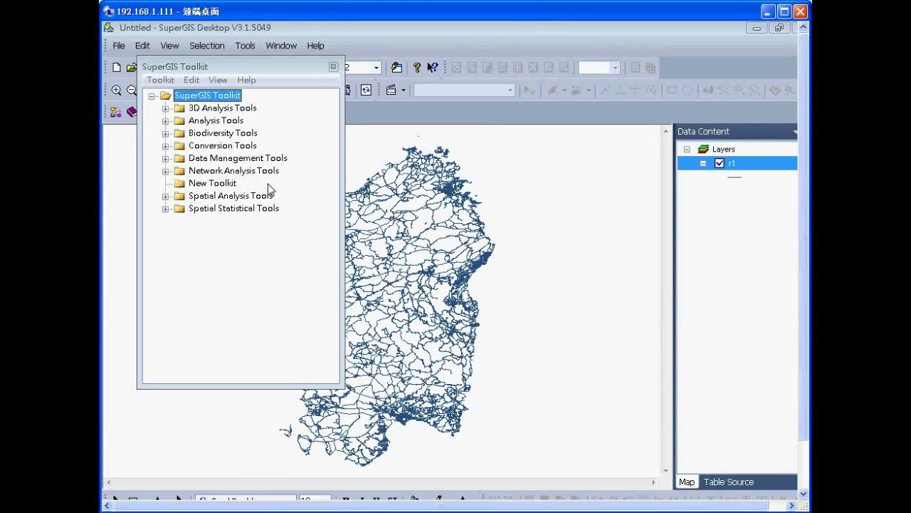
pyautogui.click(221, 186)
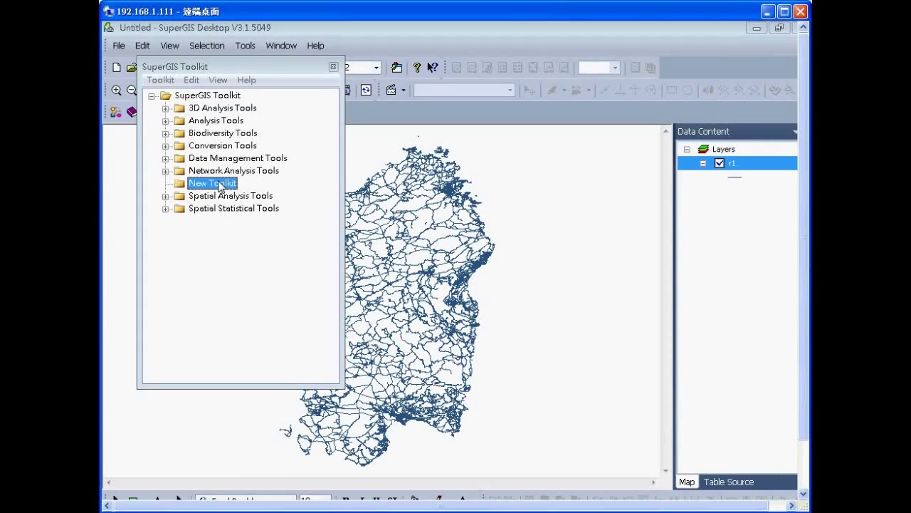
pyautogui.rightClick(220, 185)
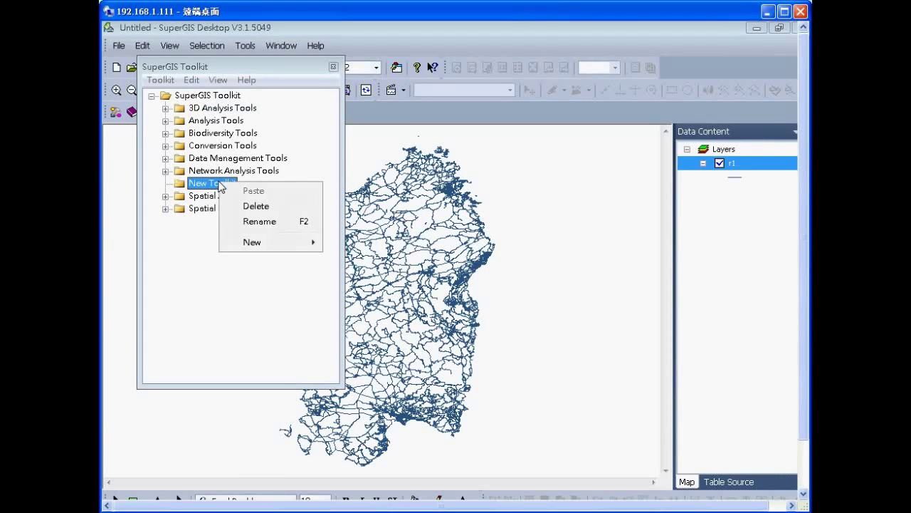
pyautogui.click(258, 221)
pyautogui.write('t')
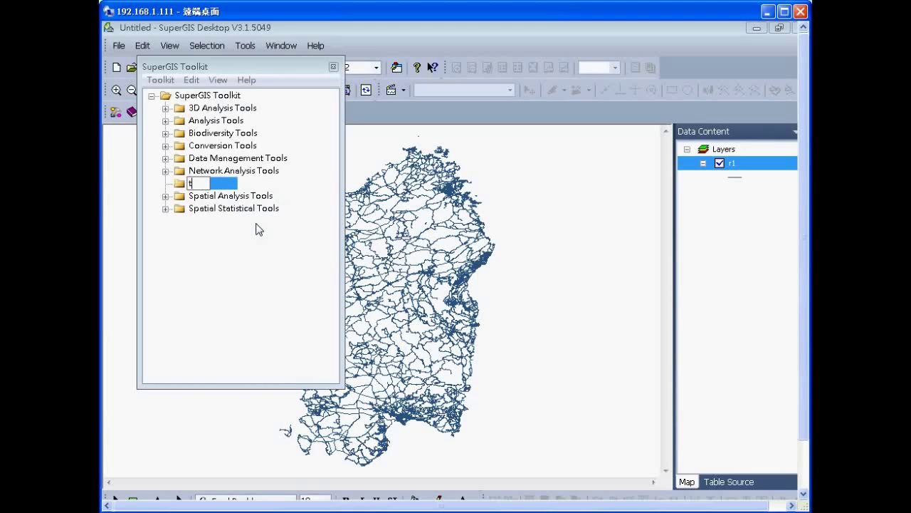
pyautogui.write('1')
pyautogui.press('Return')
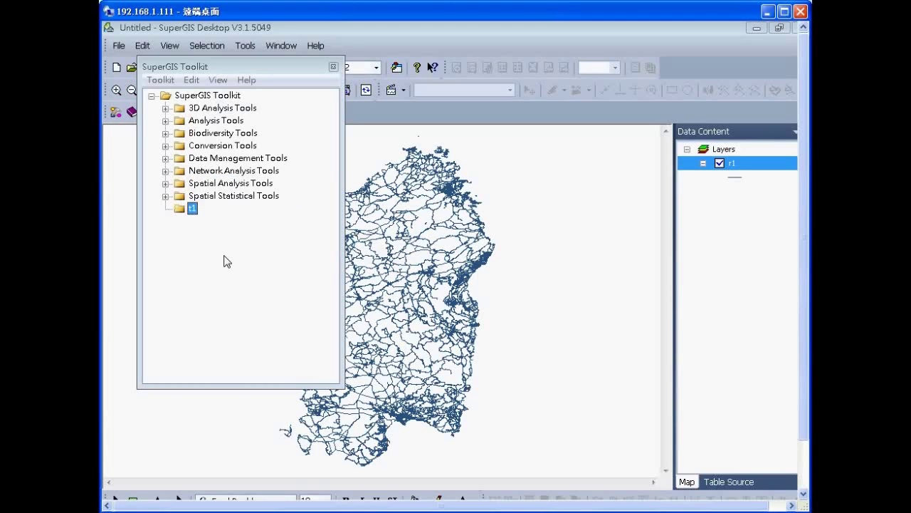
# Create a new process inside the t1 toolkit.
pyautogui.rightClick(194, 209)
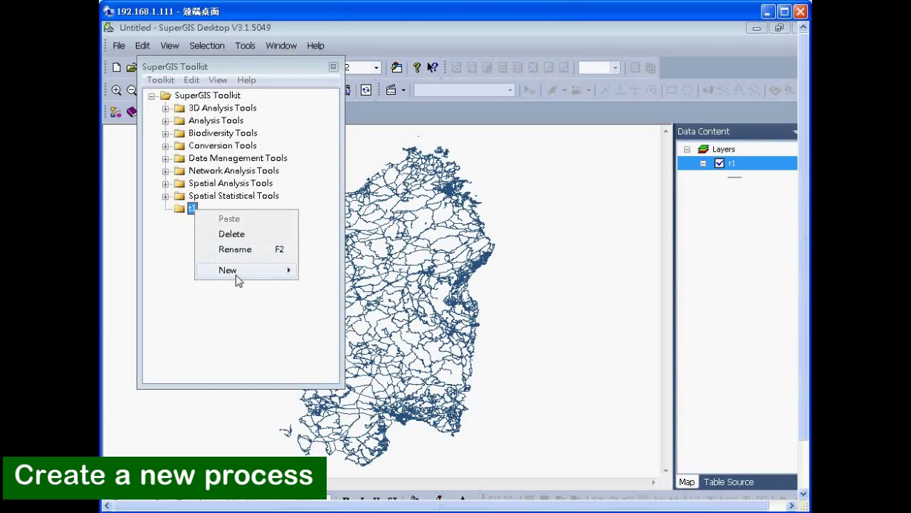
pyautogui.moveTo(237, 279)
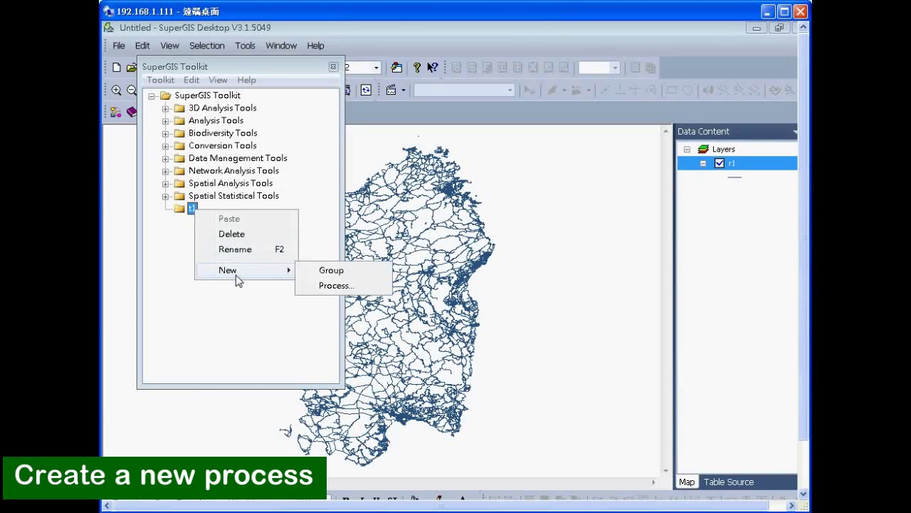
pyautogui.click(314, 288)
pyautogui.click(235, 224)
pyautogui.click(236, 223)
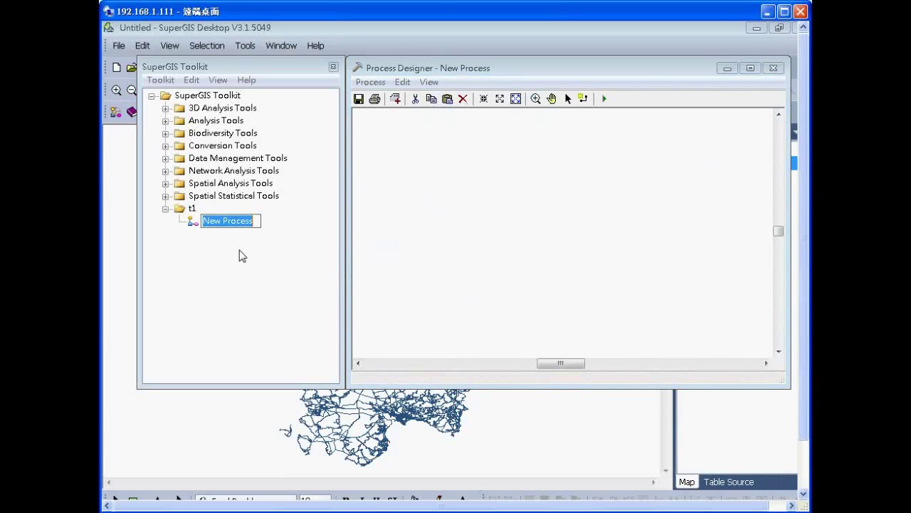
# Try to name the new process p1, and save and close it in the Process Designer.
pyautogui.write('p1')
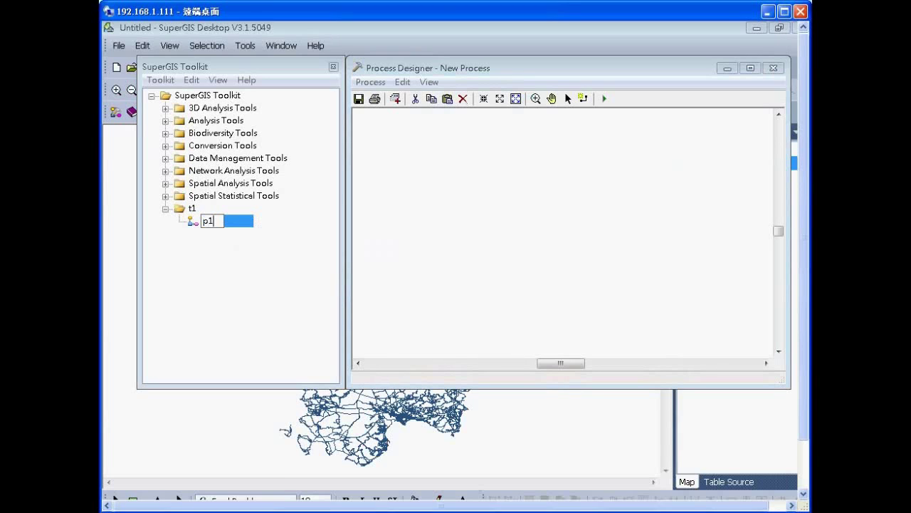
pyautogui.press('Return')
pyautogui.click(358, 99)
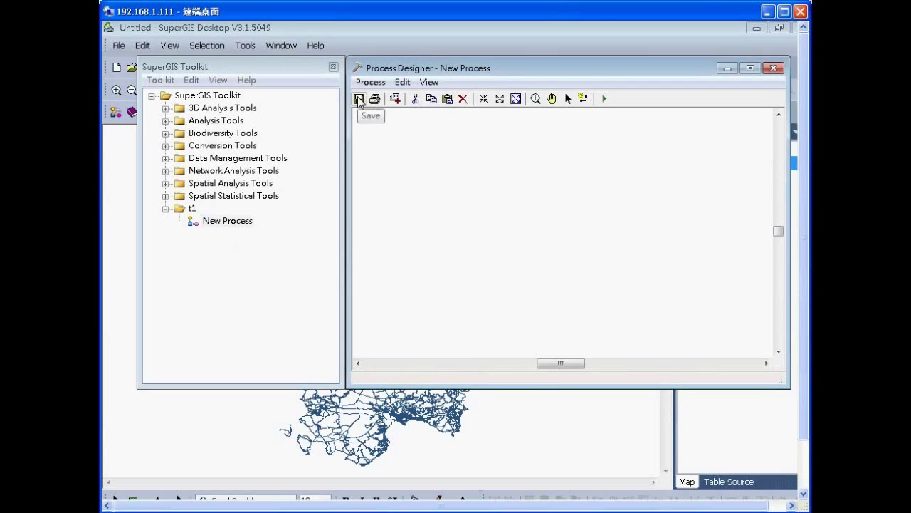
pyautogui.click(773, 68)
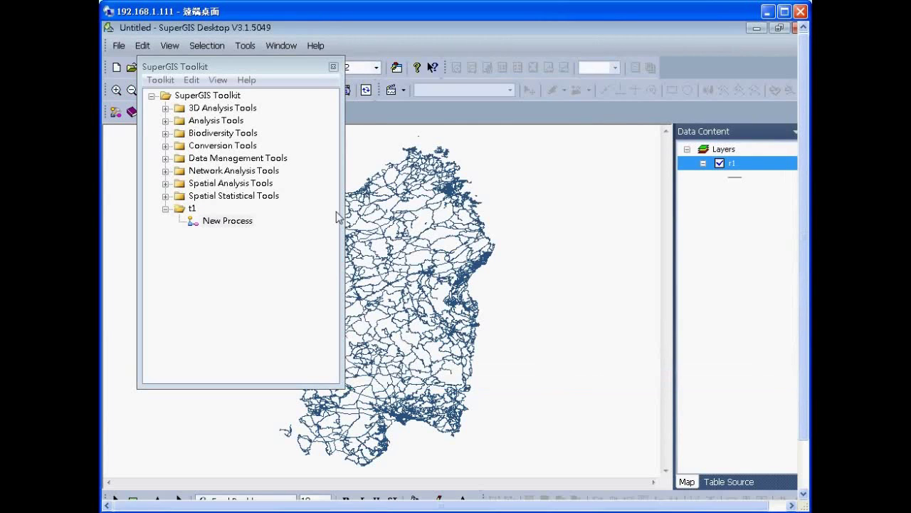
# Rename the new process in t1 as p1 and open it for design.
pyautogui.rightClick(223, 223)
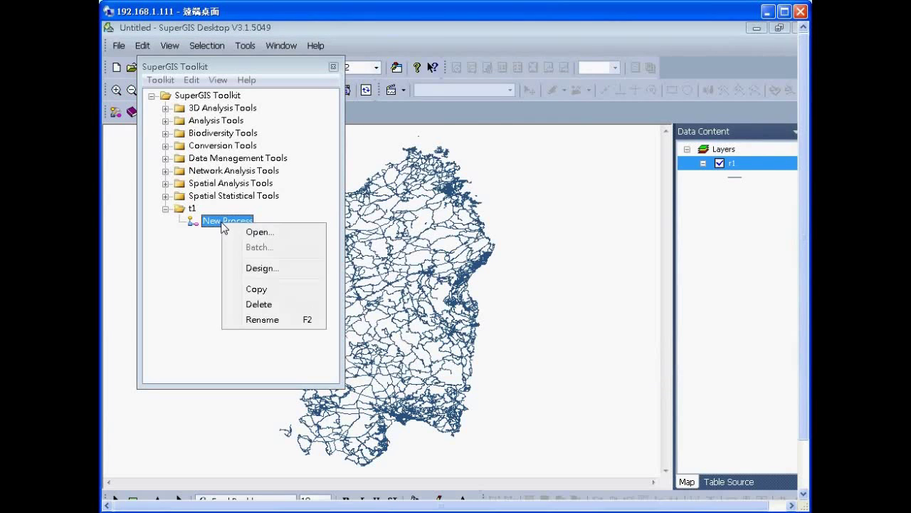
pyautogui.click(259, 320)
pyautogui.write('p1')
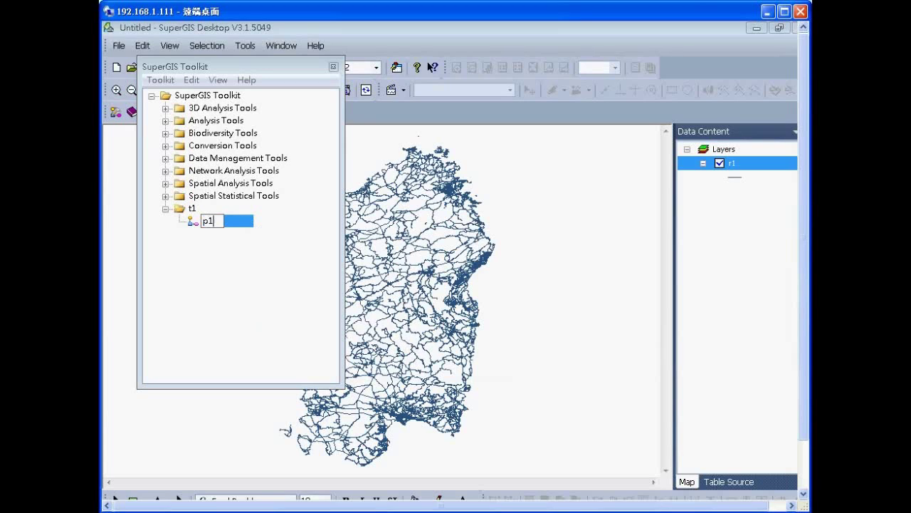
pyautogui.press('Return')
pyautogui.rightClick(206, 222)
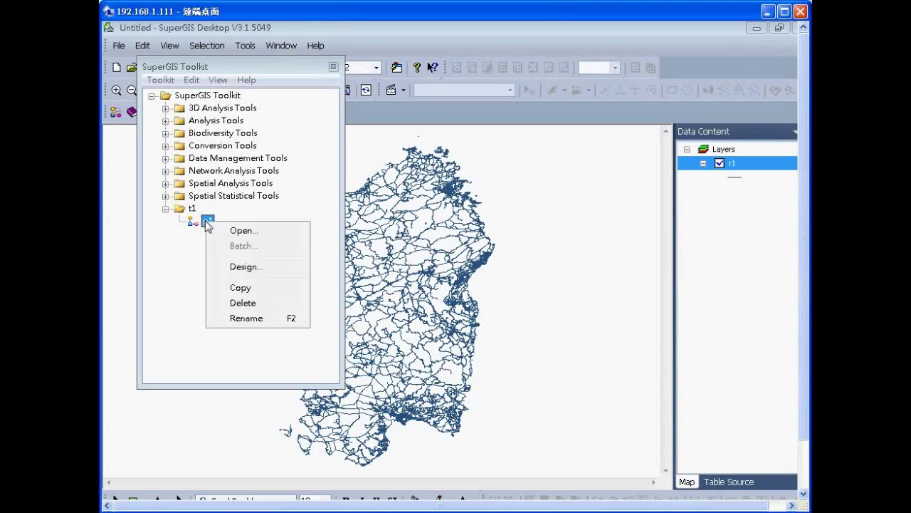
pyautogui.click(223, 269)
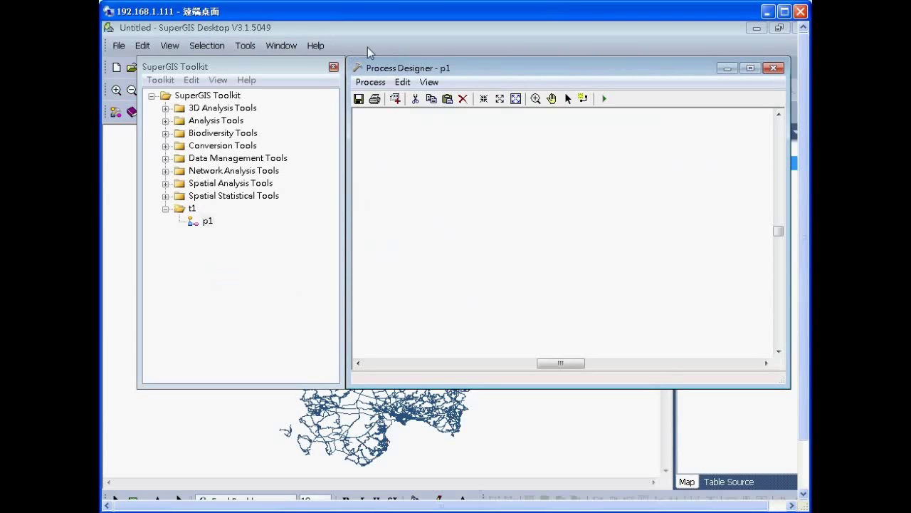
# Add the Clip tool from the Extract group of Analysis Tools to the p1 process diagram.
pyautogui.click(165, 120)
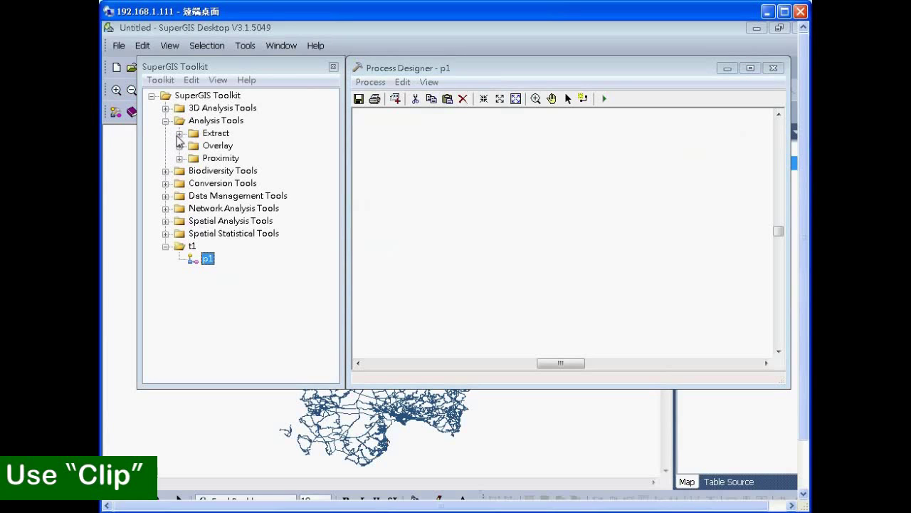
pyautogui.click(179, 133)
pyautogui.moveTo(230, 151); pyautogui.dragTo(482, 211)
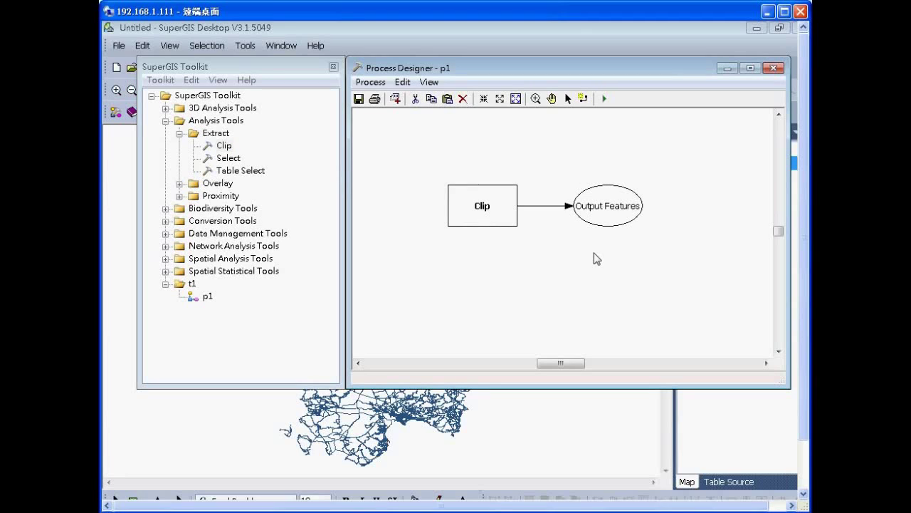
# Reposition the diagram elements so that Output Features sits below and to the right of the Clip box.
pyautogui.click(502, 219)
pyautogui.moveTo(606, 219); pyautogui.dragTo(613, 226)
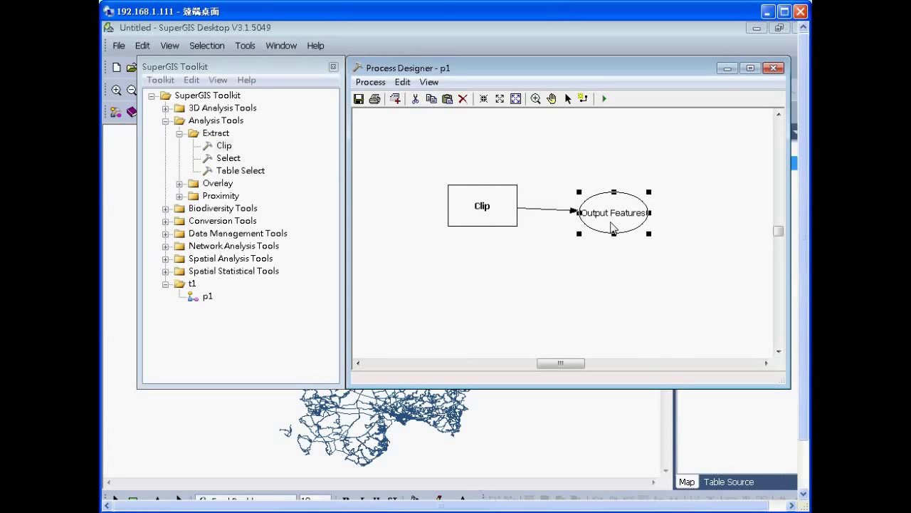
pyautogui.click(511, 209)
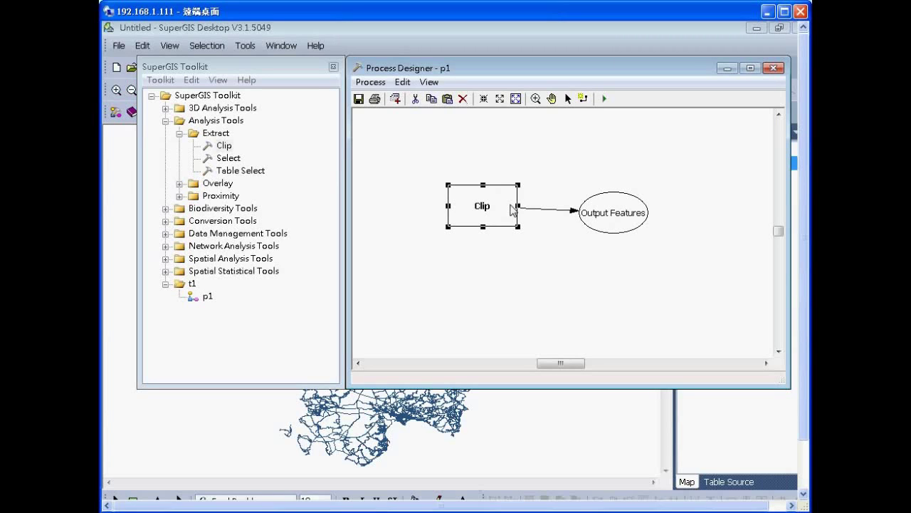
pyautogui.moveTo(605, 210); pyautogui.dragTo(635, 259)
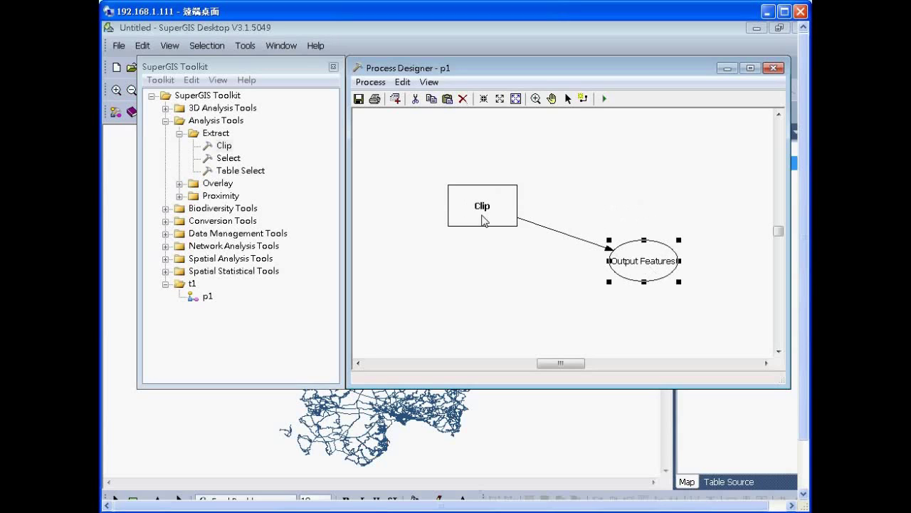
pyautogui.moveTo(483, 220); pyautogui.dragTo(484, 238)
pyautogui.click(538, 211)
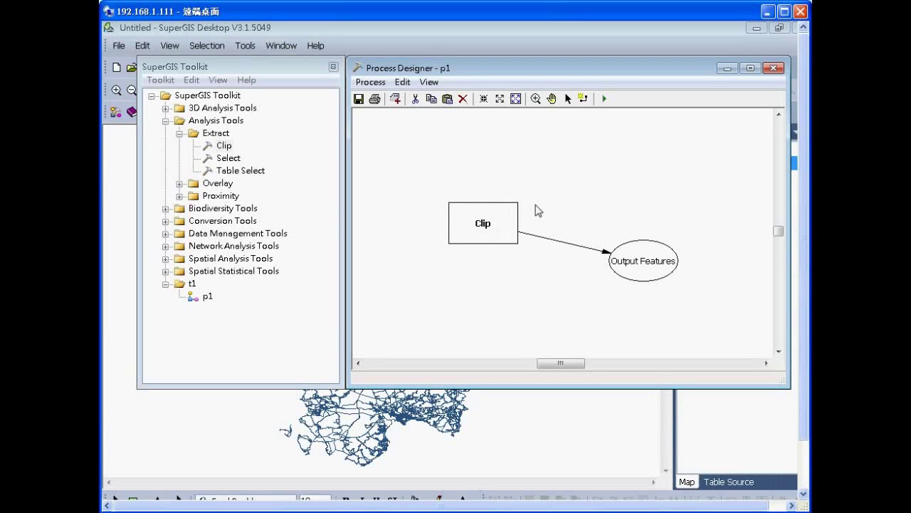
# Set the Clip tool's Input Features to the r1 layer and accept its parameters.
pyautogui.click(509, 216)
pyautogui.doubleClick(509, 216)
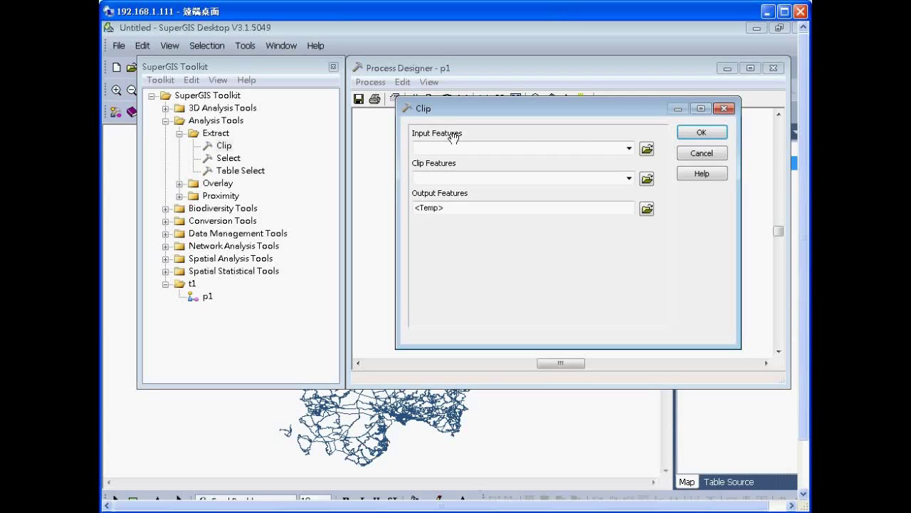
pyautogui.click(629, 149)
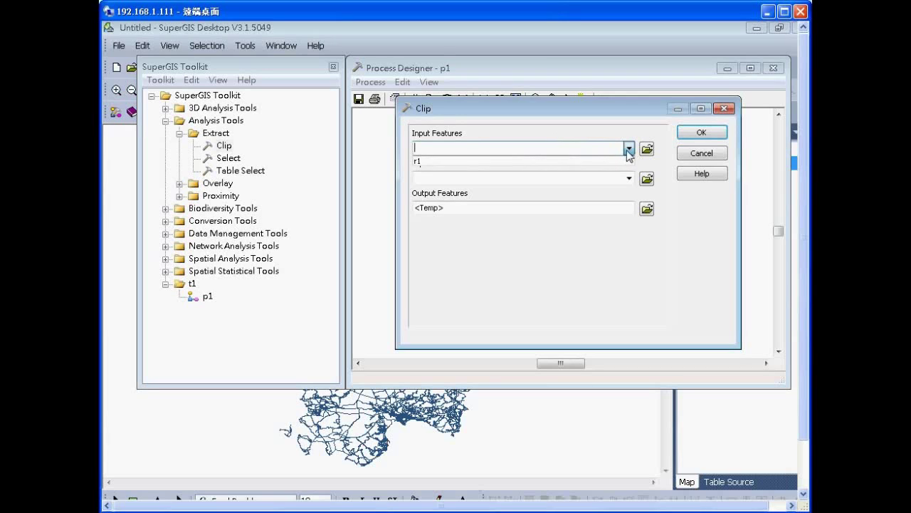
pyautogui.click(619, 161)
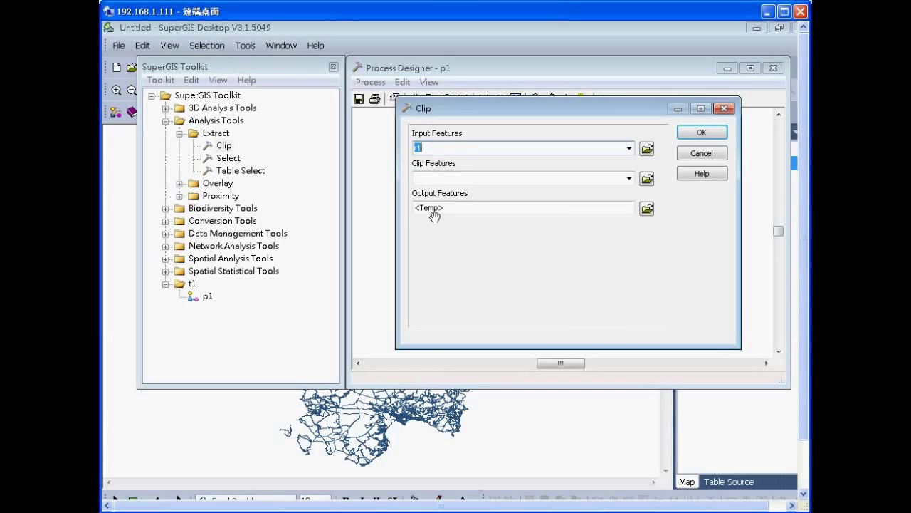
pyautogui.click(697, 136)
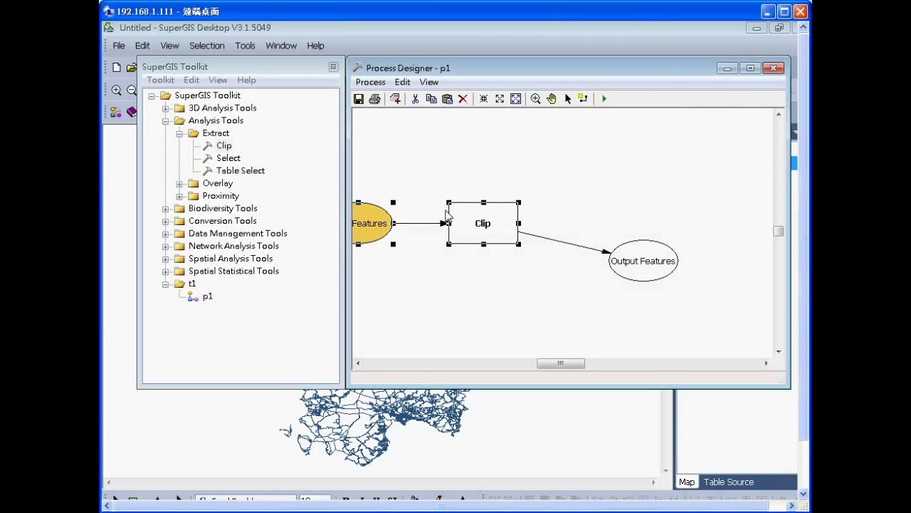
# Rearrange the diagram with Input Features to the upper left of Clip and Output Features level with Clip on its right.
pyautogui.moveTo(484, 229); pyautogui.dragTo(497, 253)
pyautogui.click(547, 306)
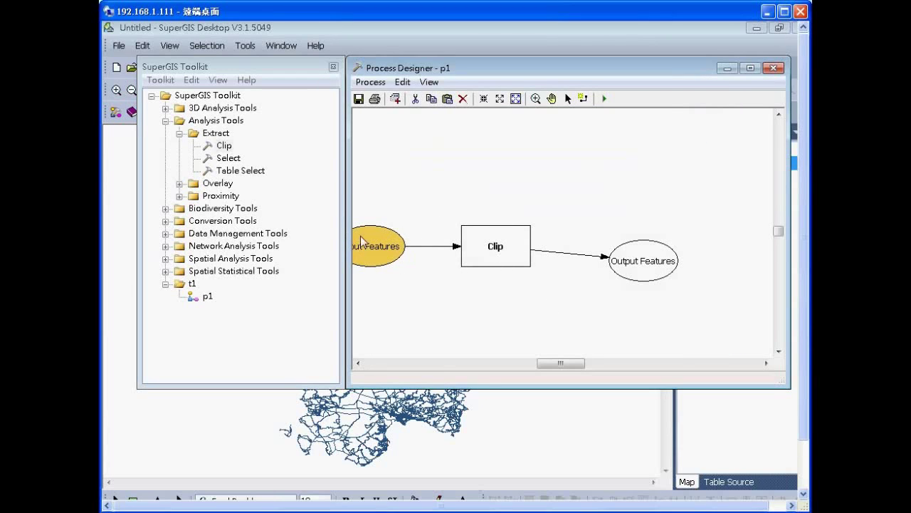
pyautogui.moveTo(361, 236); pyautogui.dragTo(383, 213)
pyautogui.click(490, 261)
pyautogui.moveTo(491, 261); pyautogui.dragTo(490, 288)
pyautogui.click(639, 276)
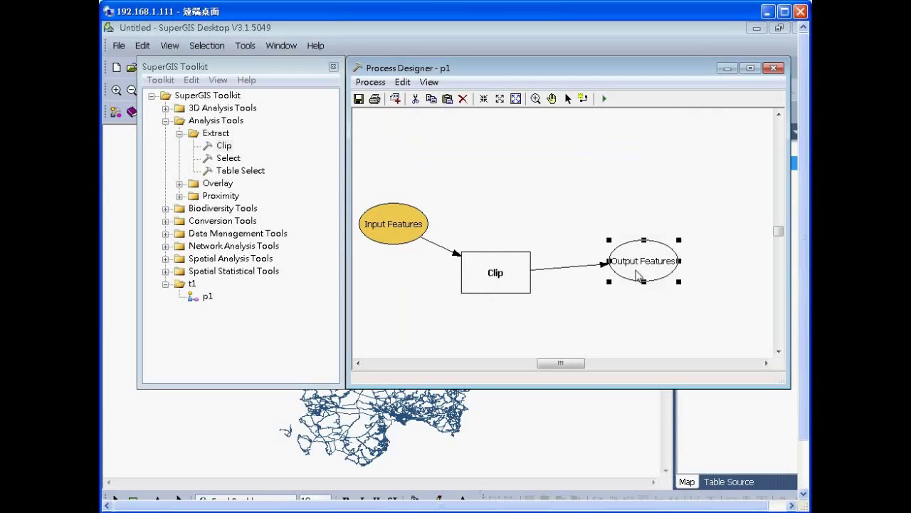
pyautogui.moveTo(639, 277); pyautogui.dragTo(645, 295)
pyautogui.click(520, 290)
pyautogui.moveTo(520, 291); pyautogui.dragTo(541, 296)
pyautogui.click(394, 238)
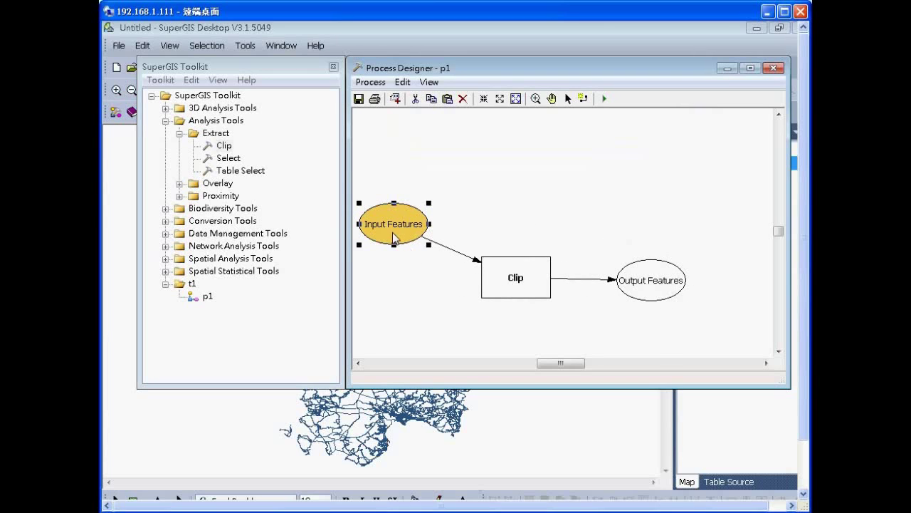
pyautogui.moveTo(392, 232); pyautogui.dragTo(414, 243)
# Add the Add Polygon tool from the Features group of Data Management Tools to the p1 diagram, above Clip.
pyautogui.click(180, 133)
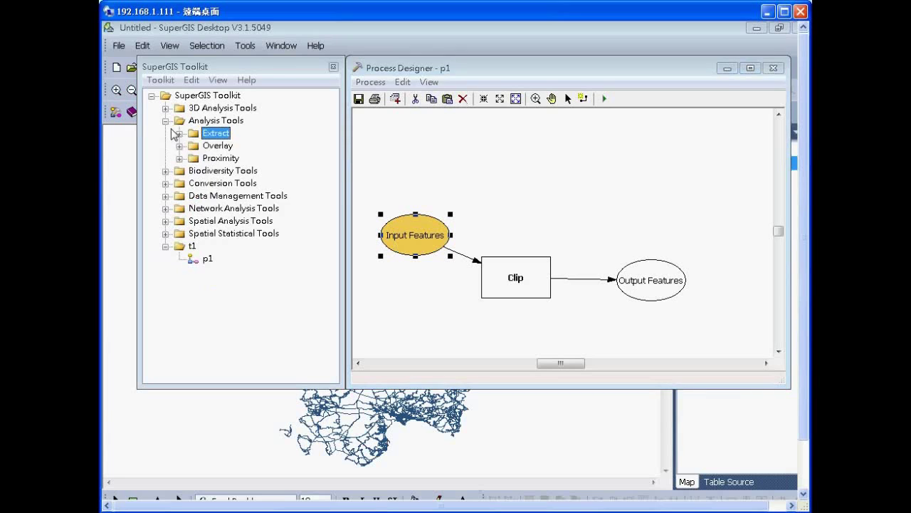
pyautogui.click(165, 120)
pyautogui.click(165, 158)
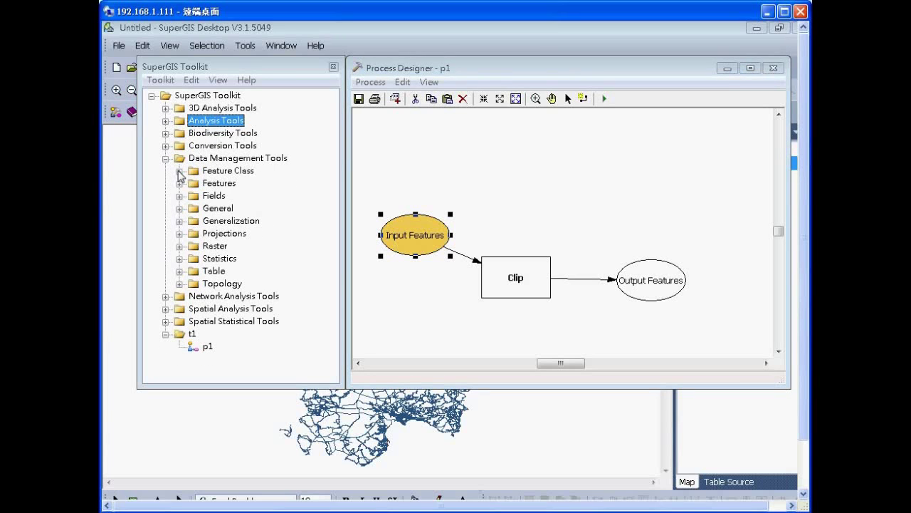
pyautogui.click(179, 171)
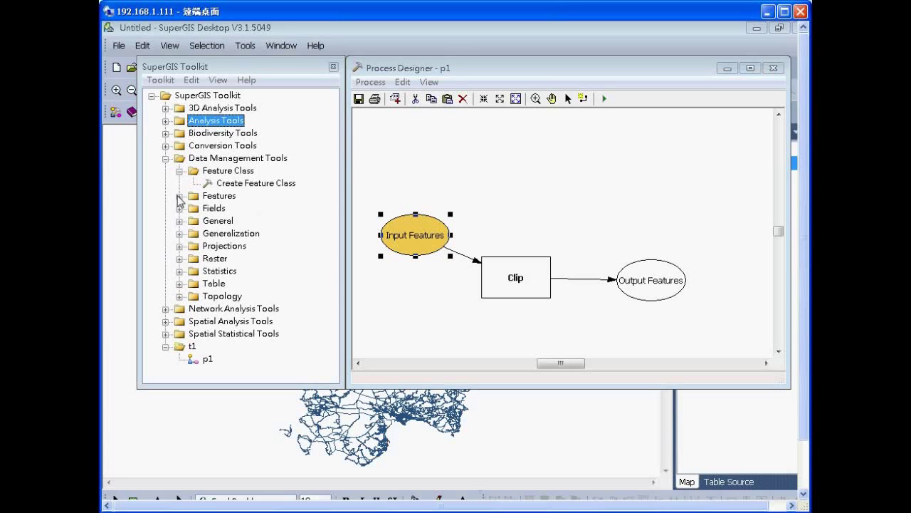
pyautogui.click(179, 196)
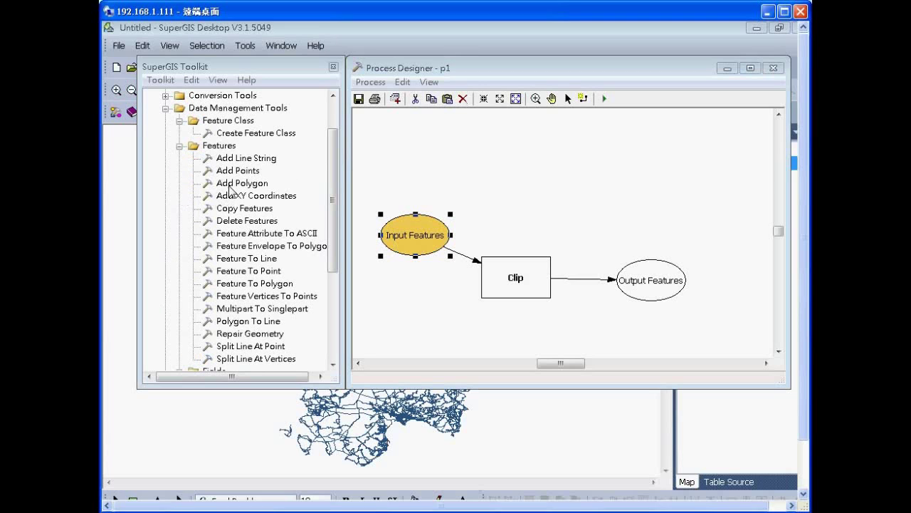
pyautogui.moveTo(244, 188); pyautogui.dragTo(543, 173)
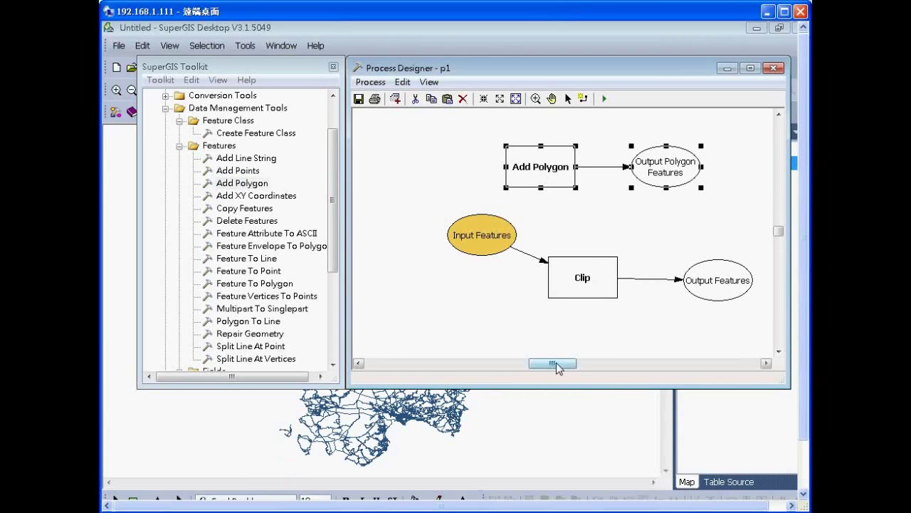
# Rearrange the new elements so that Output Polygon Features sits to the lower right of the Add Polygon box.
pyautogui.moveTo(556, 362); pyautogui.dragTo(562, 363)
pyautogui.moveTo(639, 183); pyautogui.dragTo(644, 205)
pyautogui.moveTo(487, 159)
pyautogui.mouseDown()
pyautogui.moveTo(498, 148)
pyautogui.moveTo(498, 157)
pyautogui.mouseUp()
pyautogui.click(622, 205)
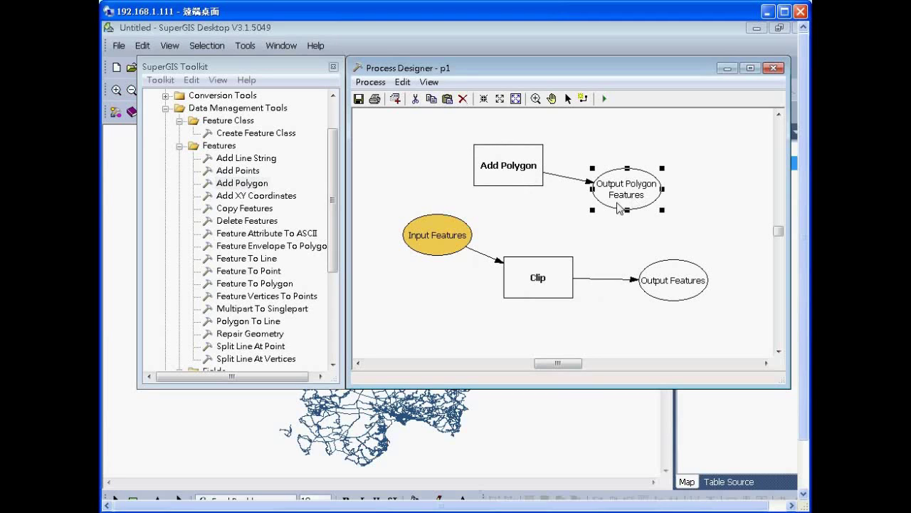
# Try to connect Output Polygon Features to the Clip tool while its Input Features parameter is still filled.
pyautogui.doubleClick(563, 280)
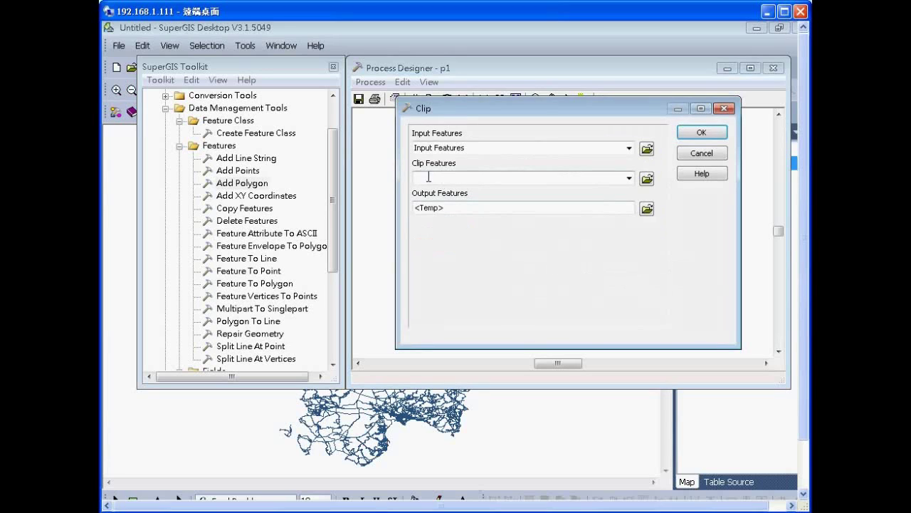
pyautogui.click(703, 153)
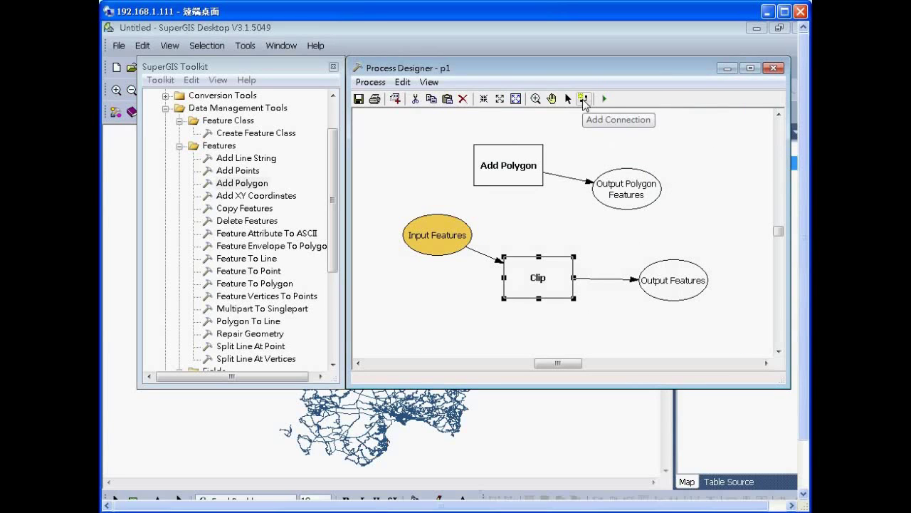
pyautogui.click(584, 99)
pyautogui.moveTo(623, 197); pyautogui.dragTo(551, 266)
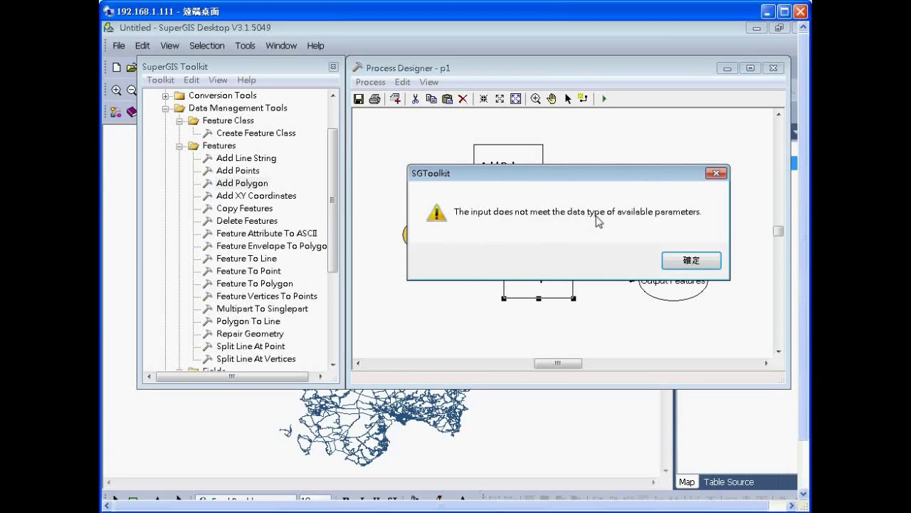
pyautogui.click(691, 259)
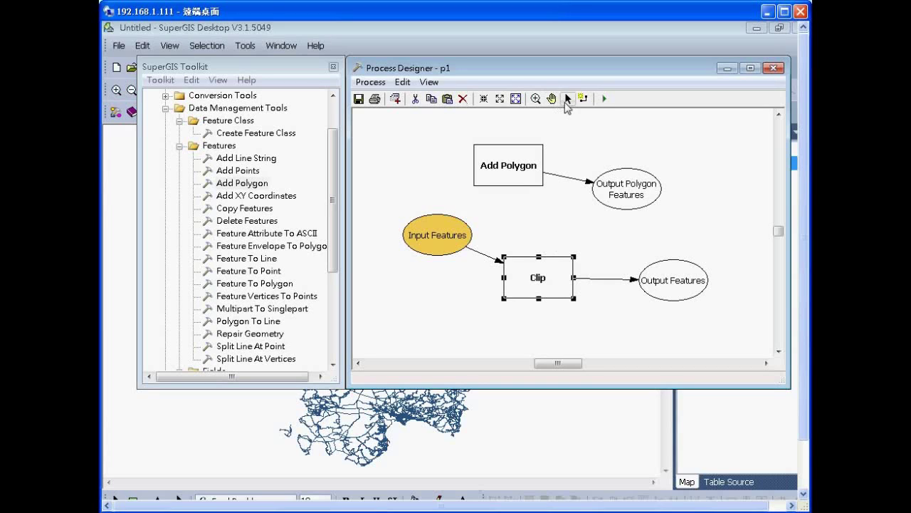
# Clear the Clip tool's Input Features parameter and connect Output Polygon Features to the Clip box.
pyautogui.doubleClick(543, 292)
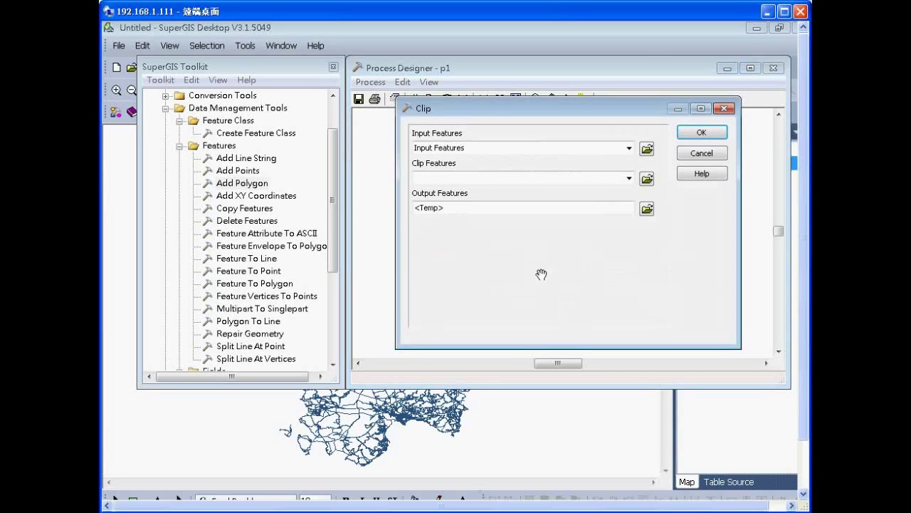
pyautogui.click(484, 146)
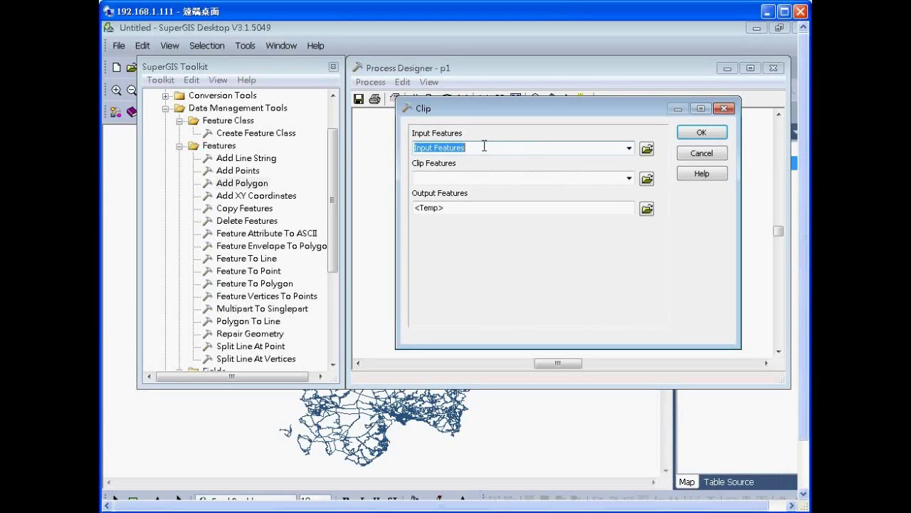
pyautogui.press('BackSpace')
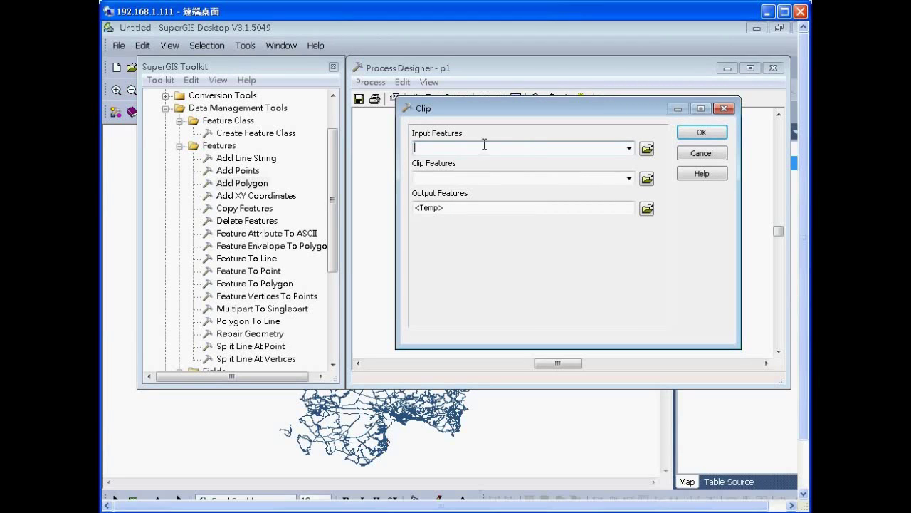
pyautogui.click(687, 132)
pyautogui.click(582, 99)
pyautogui.moveTo(612, 191); pyautogui.dragTo(555, 272)
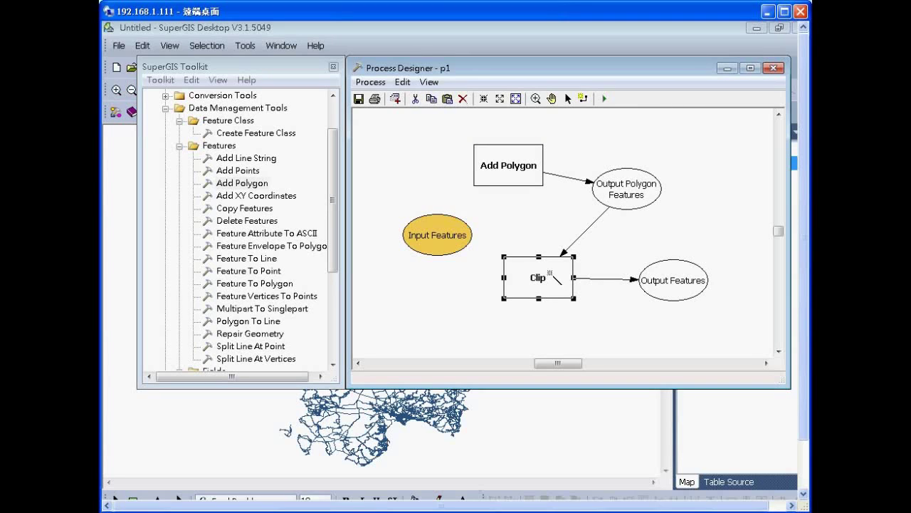
# Delete the unconnected Input Features element and move Add Polygon level with Output Polygon Features.
pyautogui.click(568, 98)
pyautogui.click(438, 246)
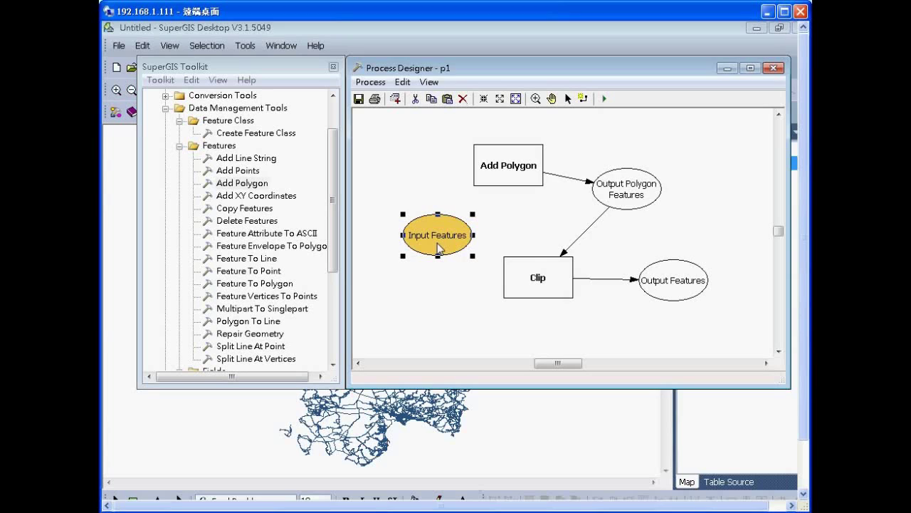
pyautogui.press('Delete')
pyautogui.press('Return')
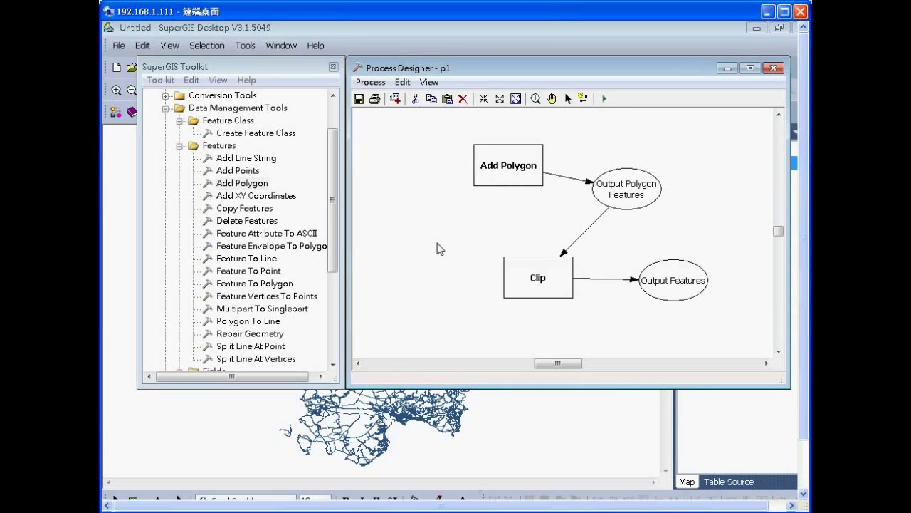
pyautogui.moveTo(518, 177); pyautogui.dragTo(501, 200)
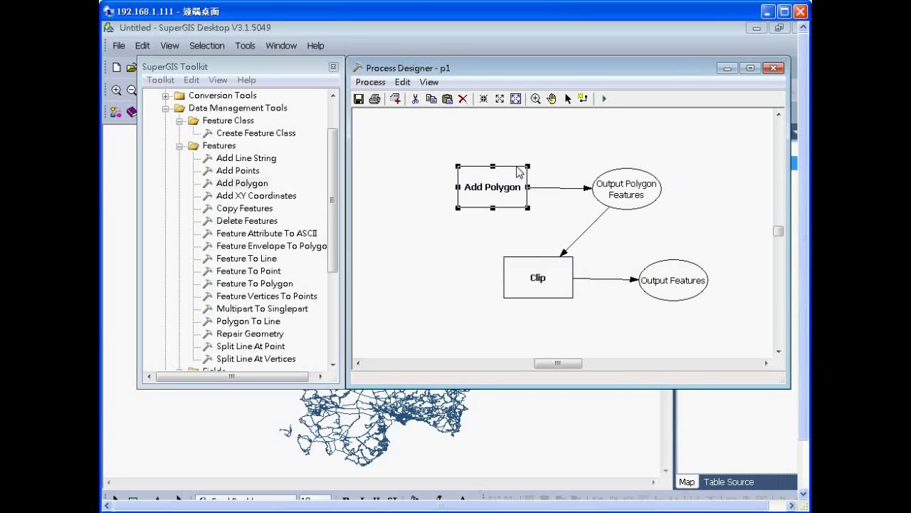
# Review the Add Polygon tool's input features and coordinates parameters without changing them.
pyautogui.doubleClick(498, 189)
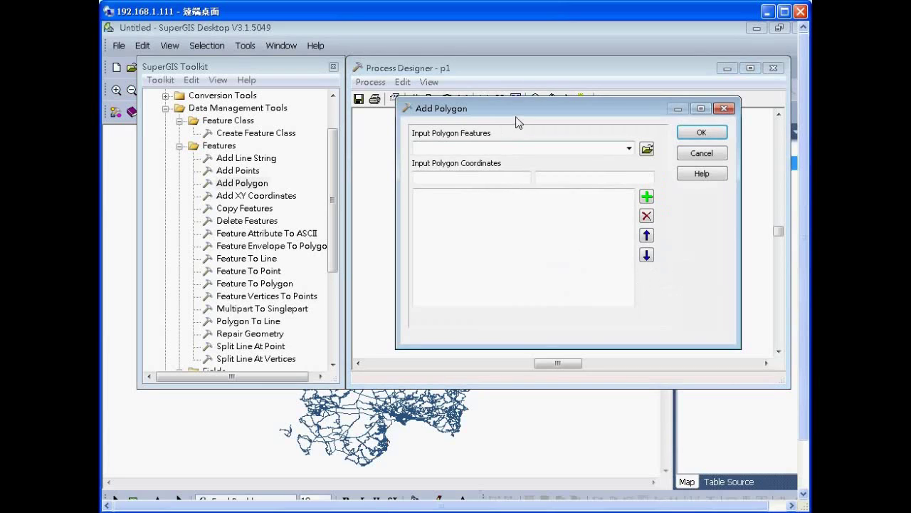
pyautogui.moveTo(519, 120); pyautogui.dragTo(502, 235)
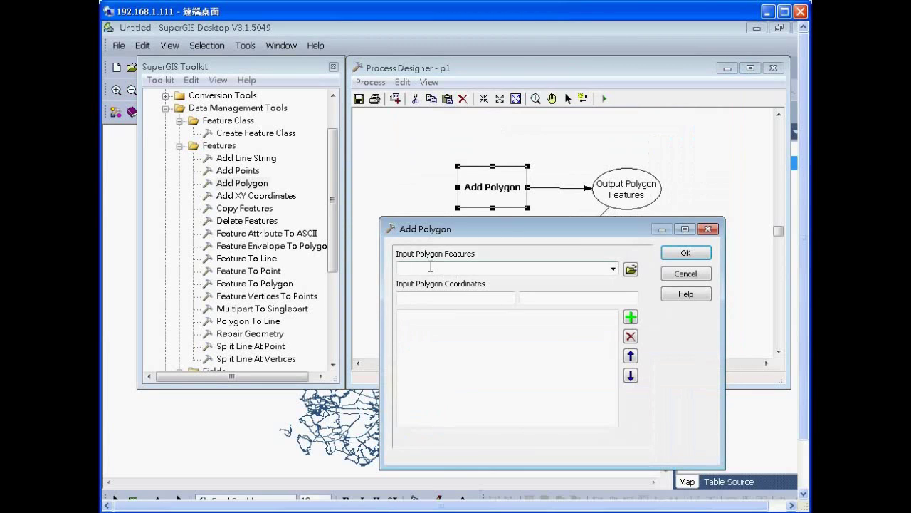
pyautogui.click(428, 294)
pyautogui.click(559, 302)
pyautogui.click(692, 274)
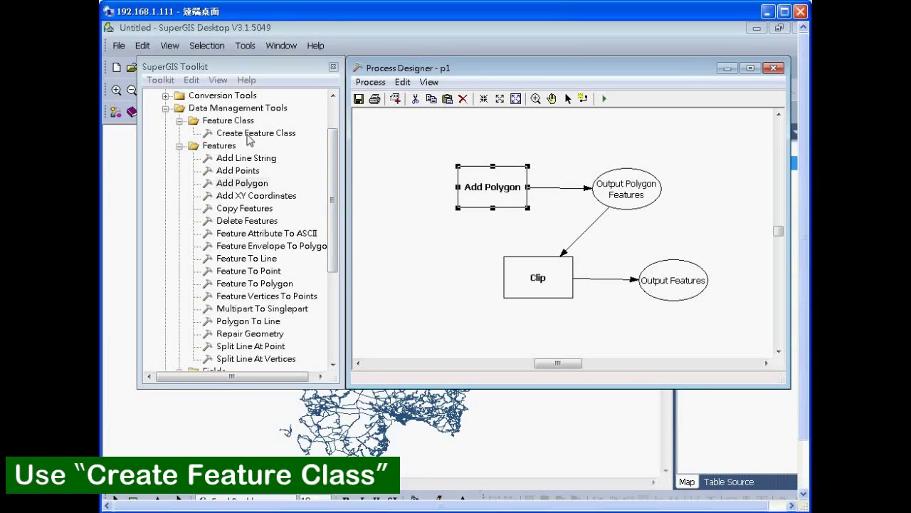
# Add the Create Feature Class tool to the diagram and arrange it with its output in a row above Add Polygon.
pyautogui.moveTo(278, 136); pyautogui.dragTo(406, 140)
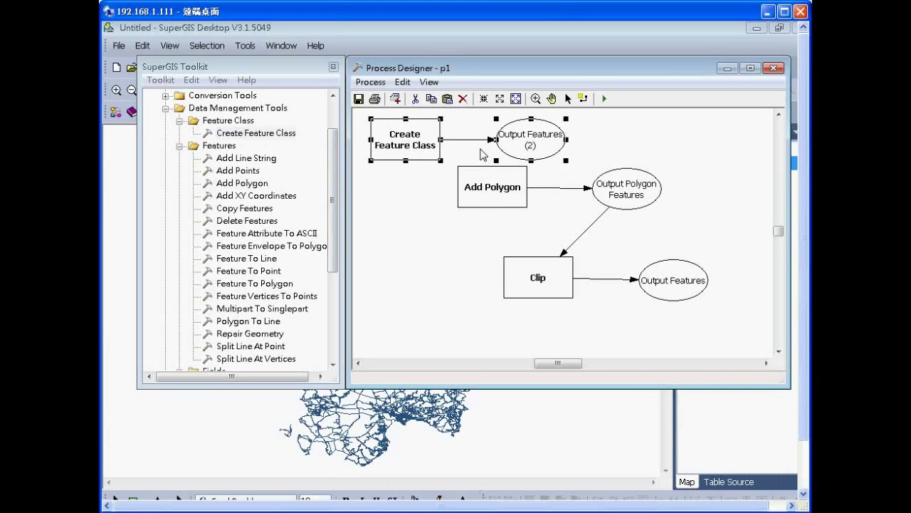
pyautogui.moveTo(497, 194); pyautogui.dragTo(446, 226)
pyautogui.moveTo(618, 199); pyautogui.dragTo(580, 229)
pyautogui.moveTo(543, 149); pyautogui.dragTo(578, 165)
pyautogui.moveTo(424, 154); pyautogui.dragTo(453, 154)
pyautogui.click(490, 176)
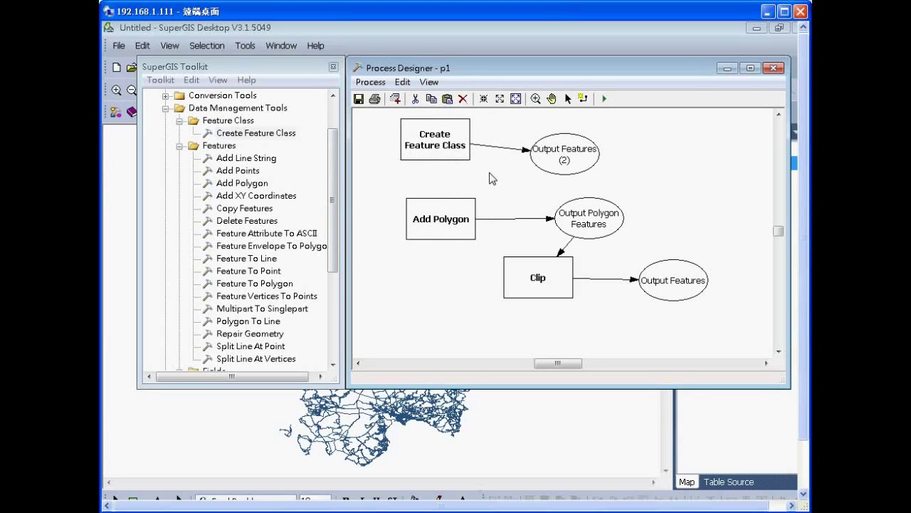
# Set the Create Feature Class tool's location to the folder E:\gis1.
pyautogui.doubleClick(439, 150)
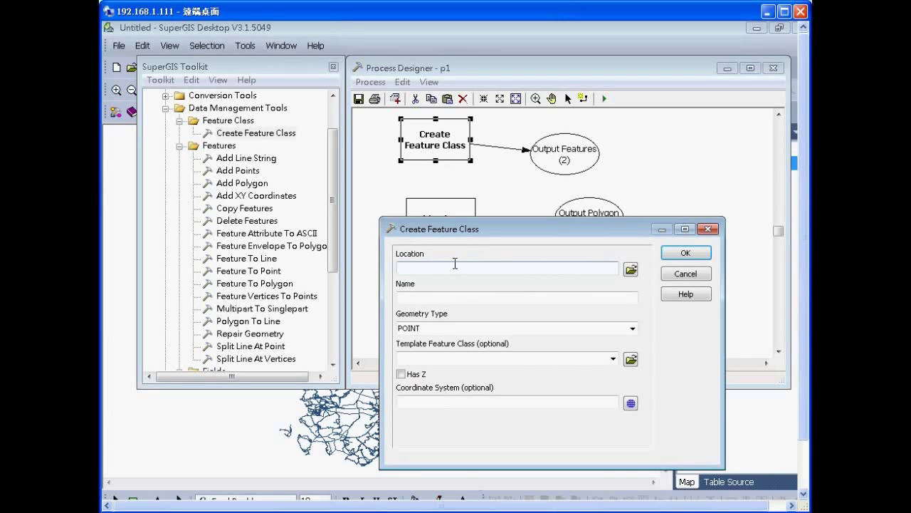
pyautogui.click(631, 269)
pyautogui.doubleClick(451, 326)
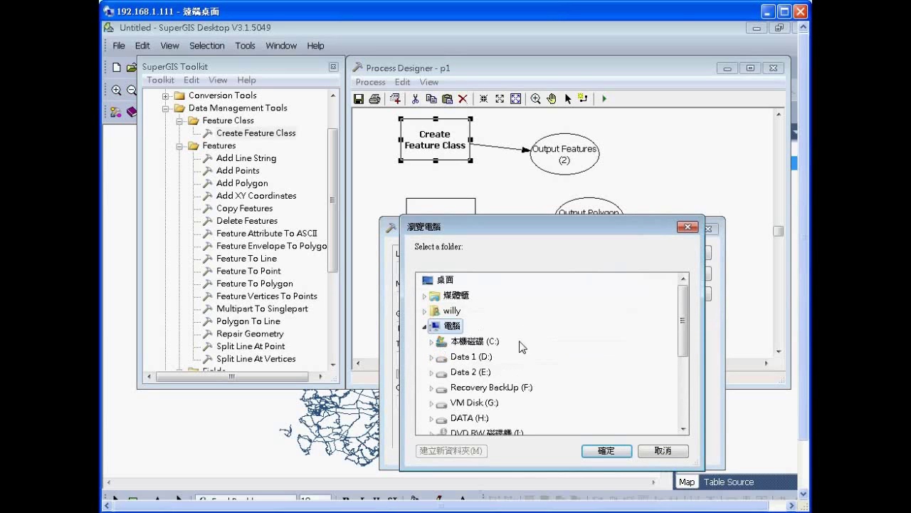
pyautogui.doubleClick(475, 372)
pyautogui.moveTo(682, 306); pyautogui.dragTo(683, 334)
pyautogui.click(464, 325)
pyautogui.click(605, 450)
# Name the new feature class clip1, set its geometry type to POLYGON, and accept the parameters.
pyautogui.click(415, 299)
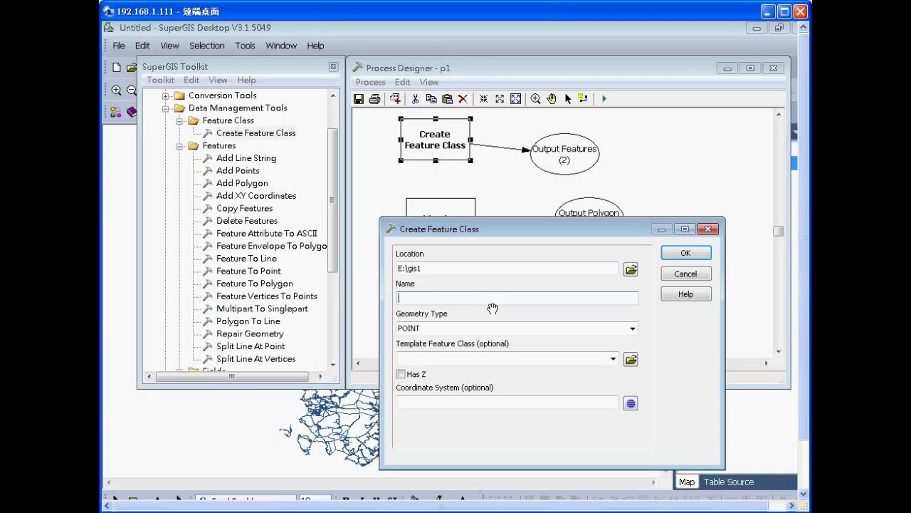
pyautogui.write('clip1')
pyautogui.click(633, 330)
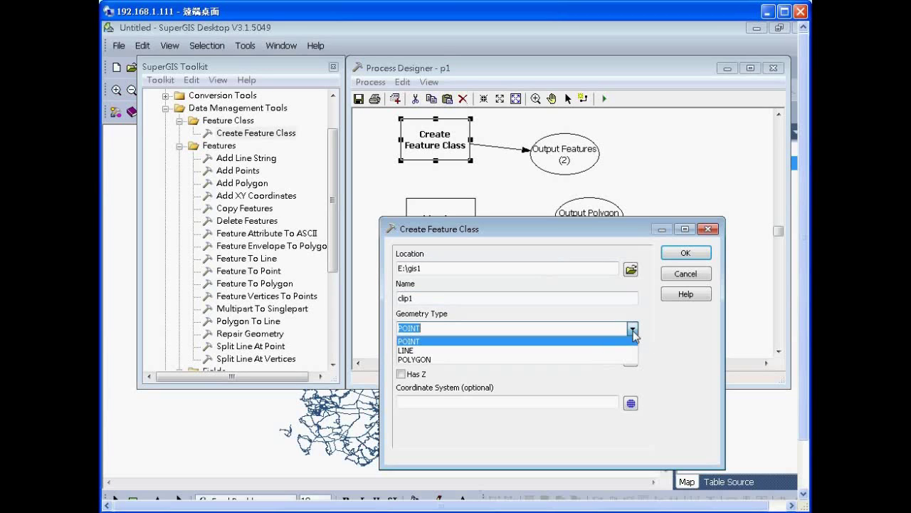
pyautogui.click(591, 360)
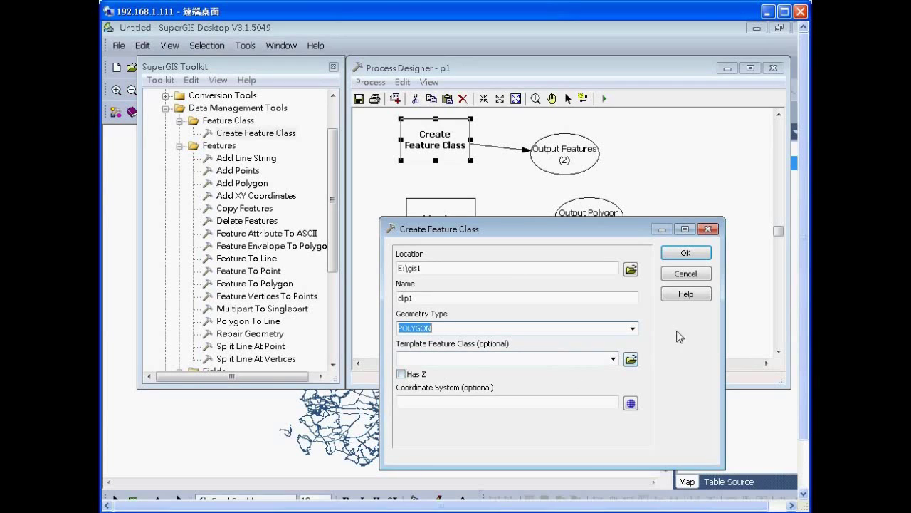
pyautogui.click(697, 260)
pyautogui.click(677, 201)
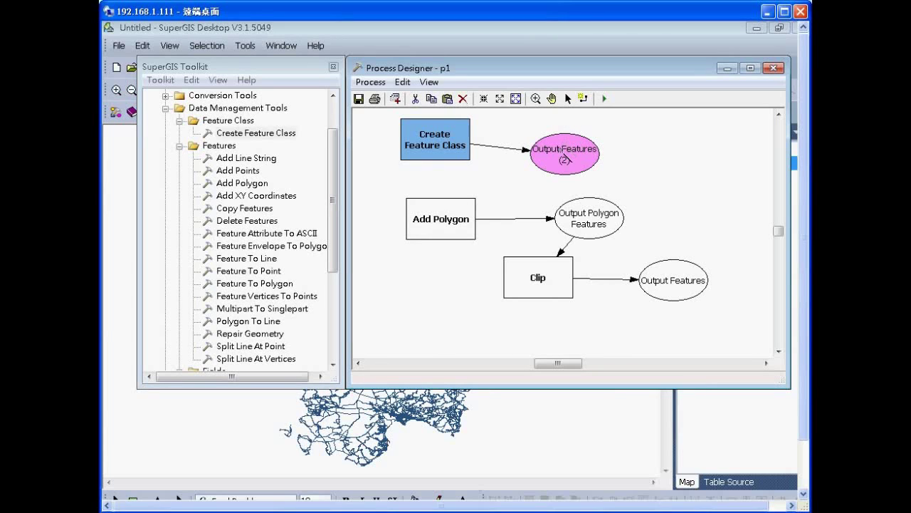
# Connect Output Features (2) to the Add Polygon tool as its input polygon features and accept the tool's parameters.
pyautogui.moveTo(562, 160); pyautogui.dragTo(456, 211)
pyautogui.click(567, 98)
pyautogui.doubleClick(447, 227)
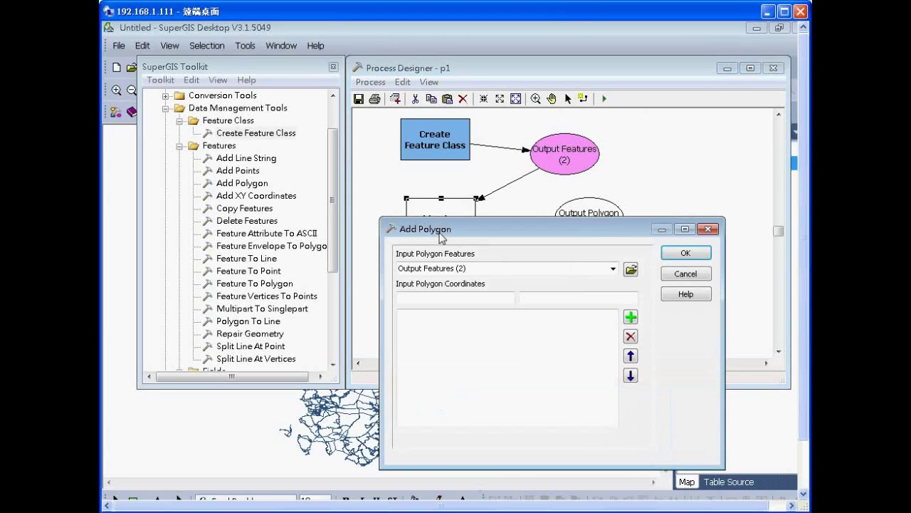
pyautogui.moveTo(446, 233); pyautogui.dragTo(448, 258)
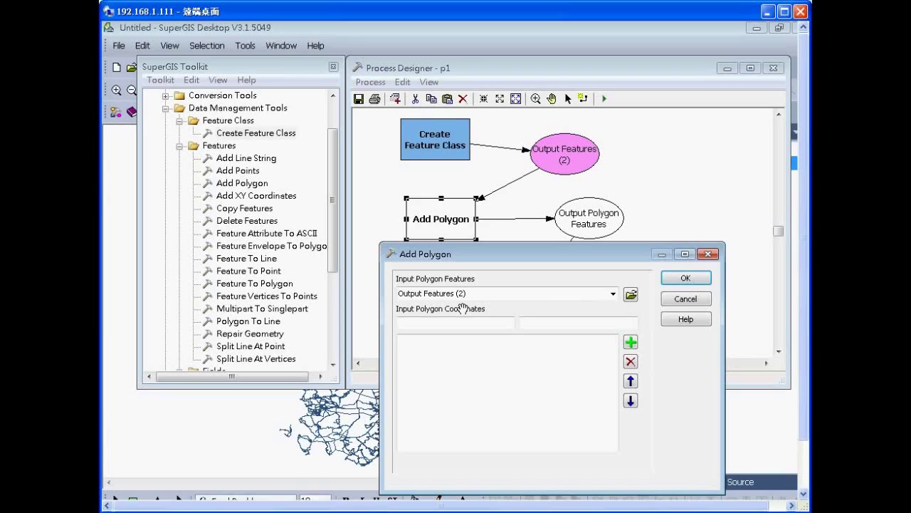
pyautogui.click(685, 280)
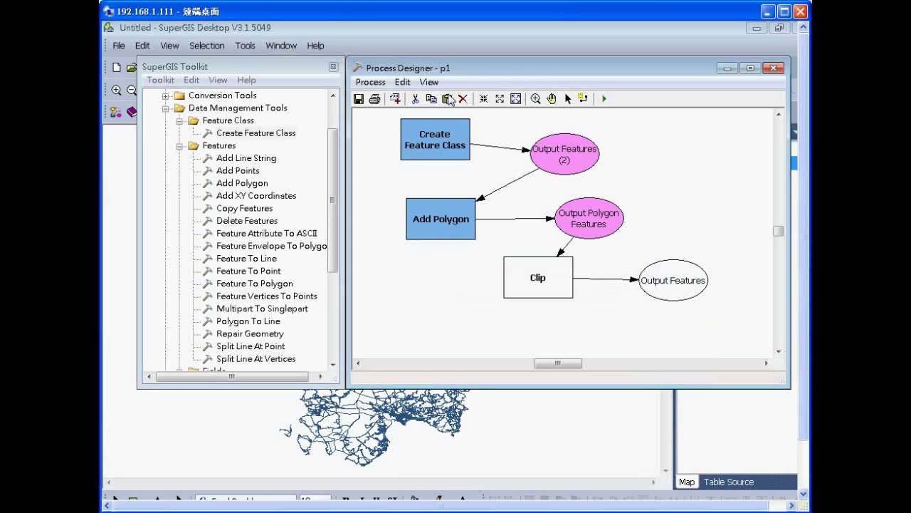
# Close the Process Designer and the toolkit window, and save the project as 1.sgd in the gis1 folder.
pyautogui.click(773, 68)
pyautogui.click(333, 66)
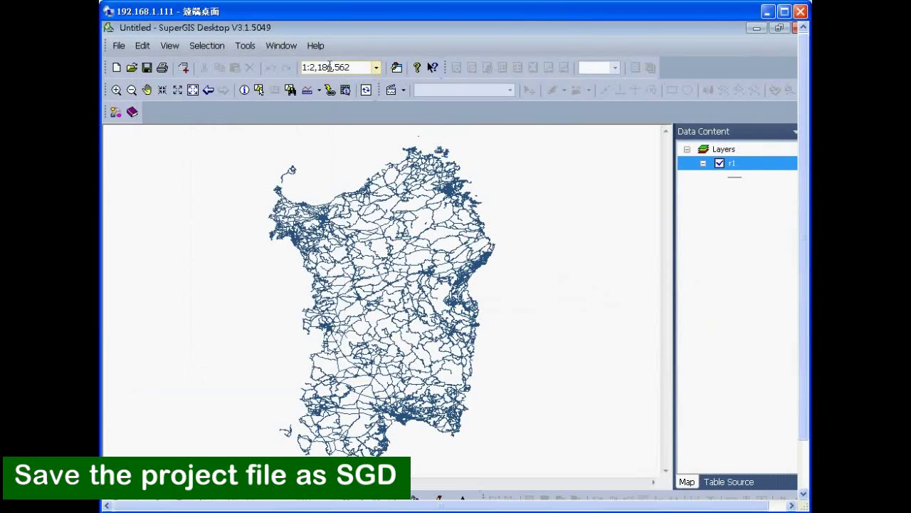
pyautogui.click(147, 68)
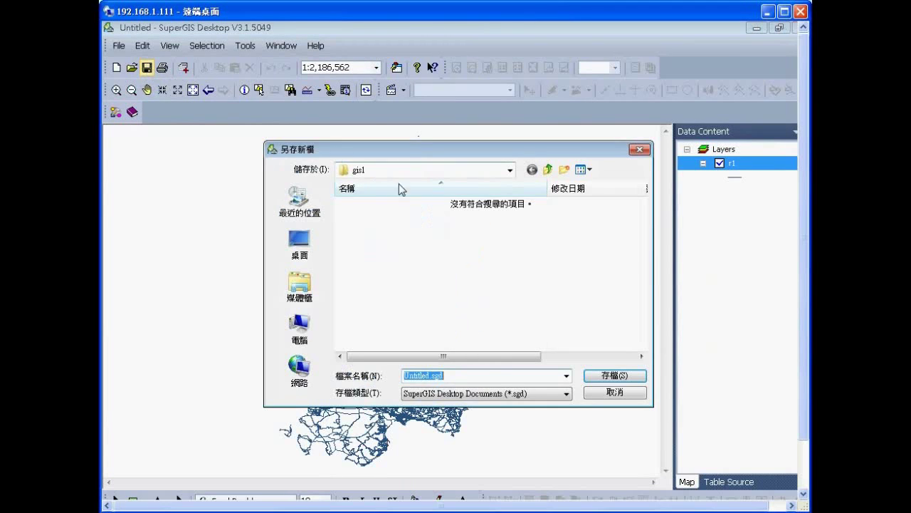
pyautogui.write('1')
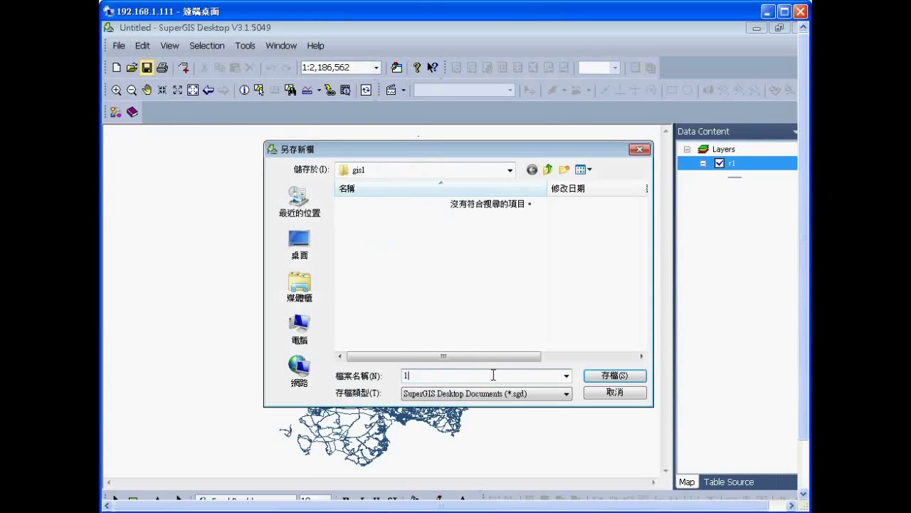
pyautogui.press('Return')
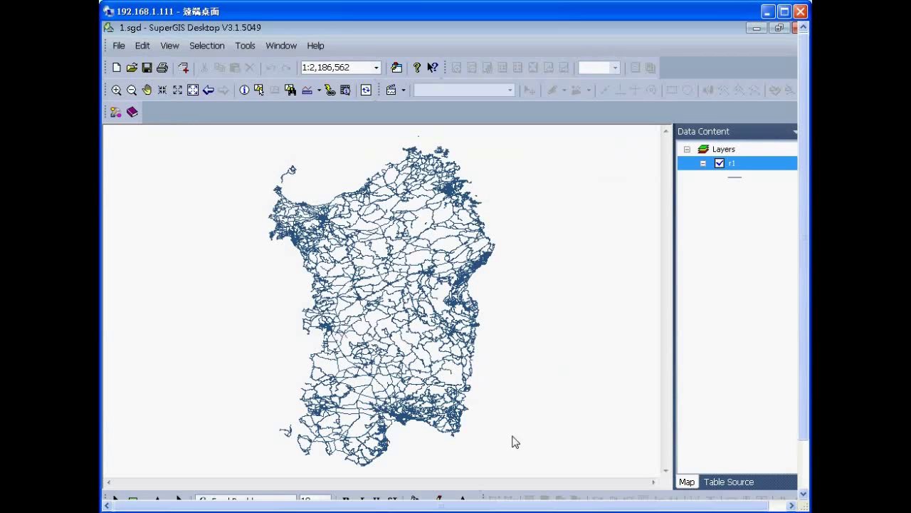
# Place three marker points on the road network: one in the northwest, one in the northeast and one in the southwest.
pyautogui.scroll(-1, 806, 435)
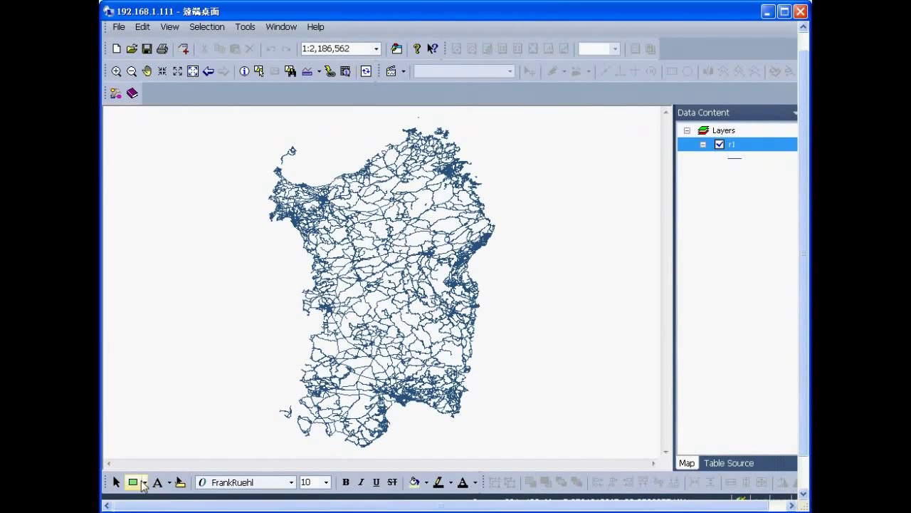
pyautogui.click(144, 483)
pyautogui.click(152, 426)
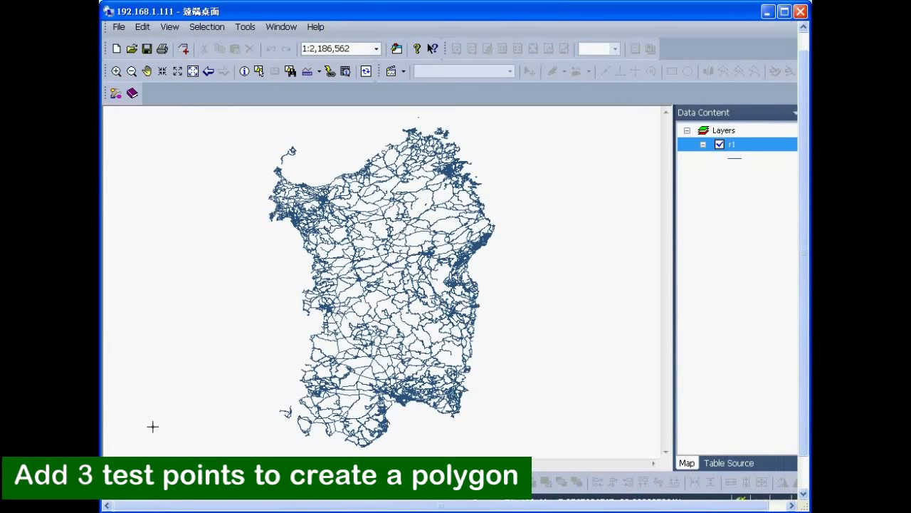
pyautogui.click(344, 244)
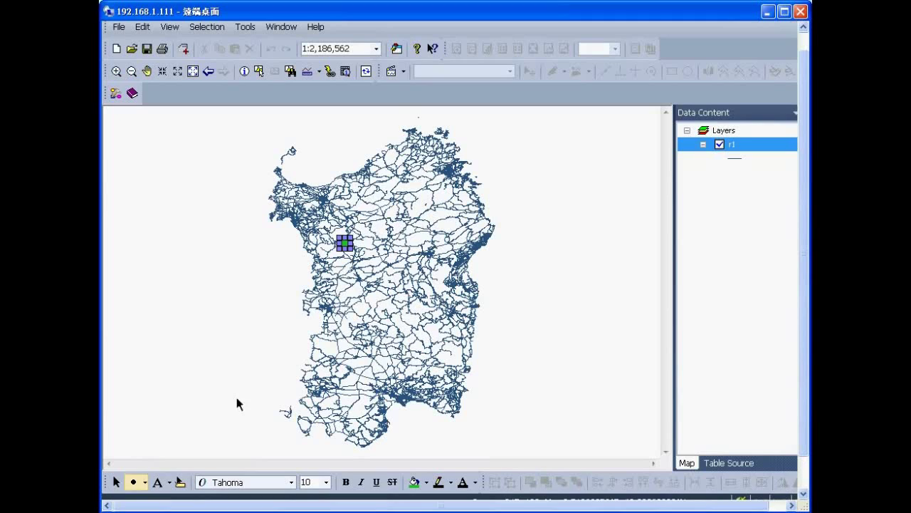
pyautogui.press('Escape')
pyautogui.click(426, 218)
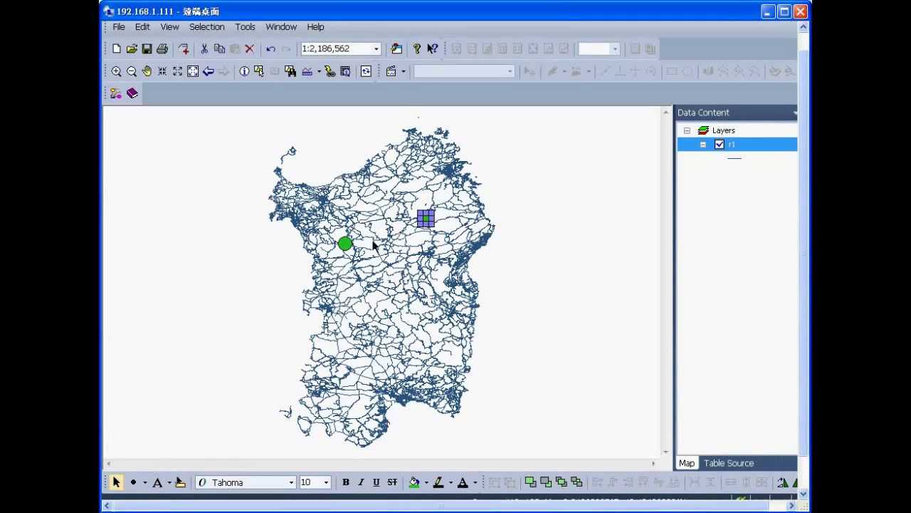
pyautogui.click(140, 486)
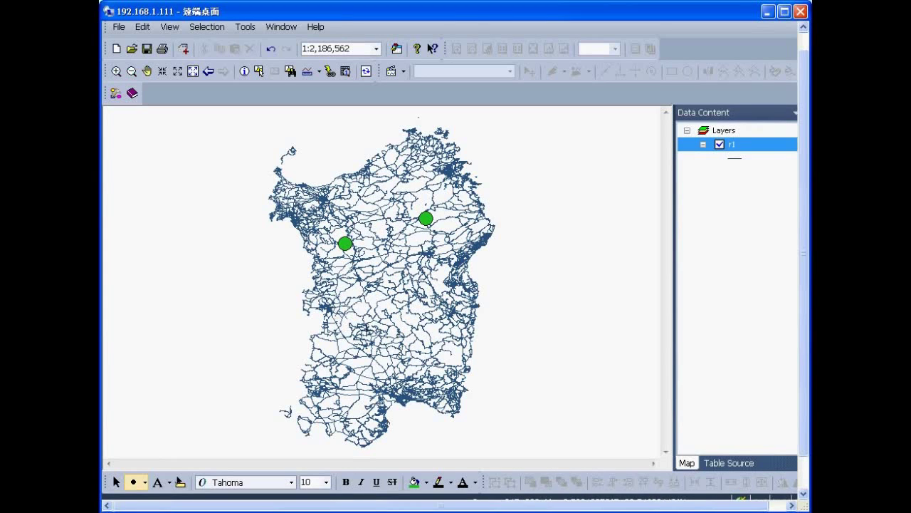
pyautogui.click(344, 329)
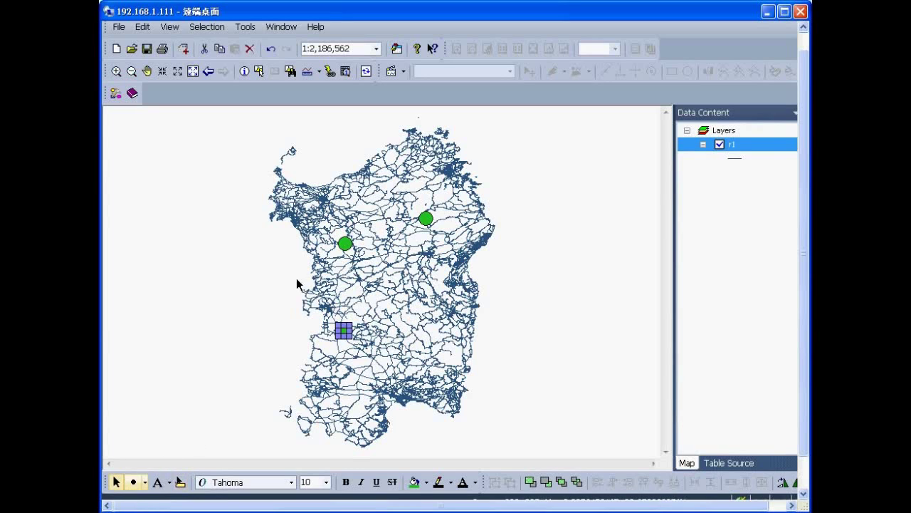
# Copy the X coordinate from the northwestern marker's position properties and close the properties without changes.
pyautogui.doubleClick(346, 245)
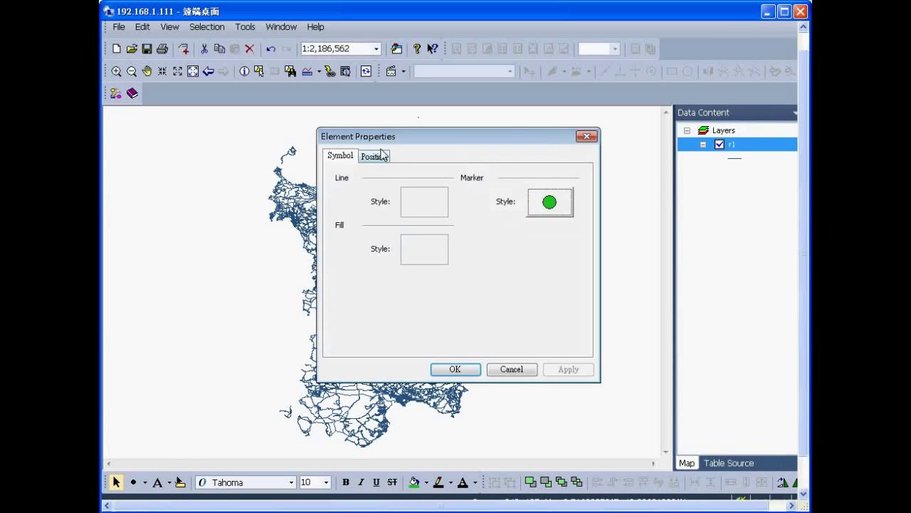
pyautogui.click(588, 137)
pyautogui.click(346, 244)
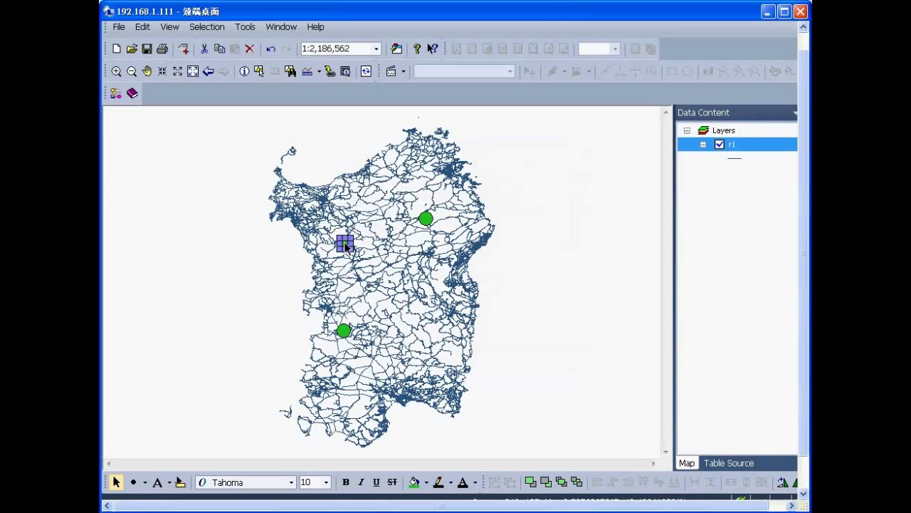
pyautogui.doubleClick(346, 245)
pyautogui.click(375, 156)
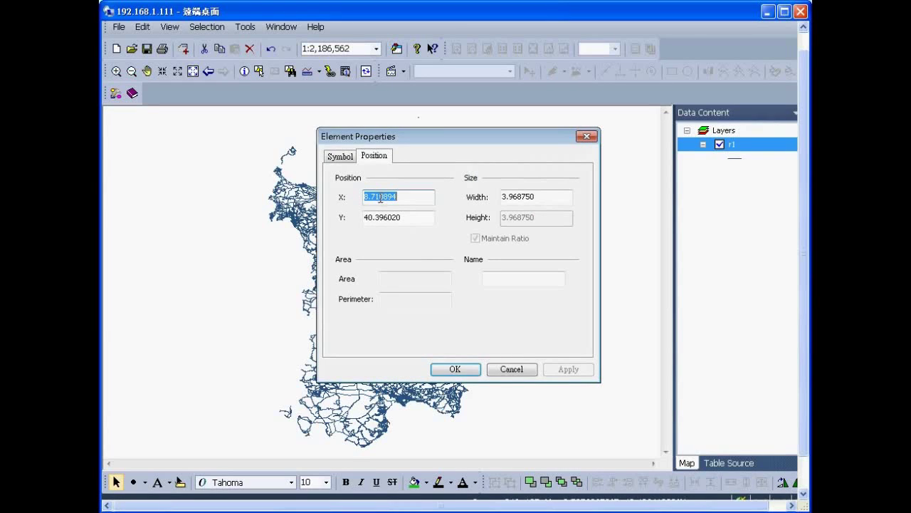
pyautogui.moveTo(409, 139); pyautogui.dragTo(548, 147)
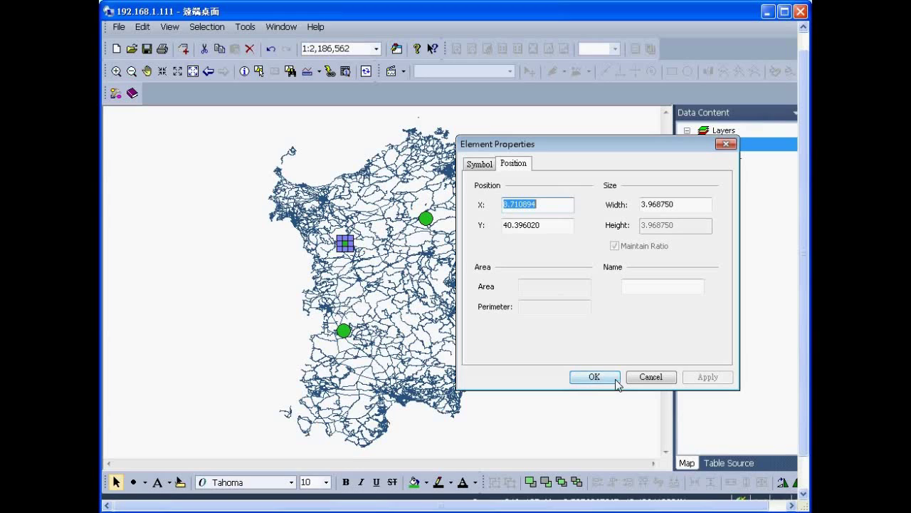
pyautogui.rightClick(524, 202)
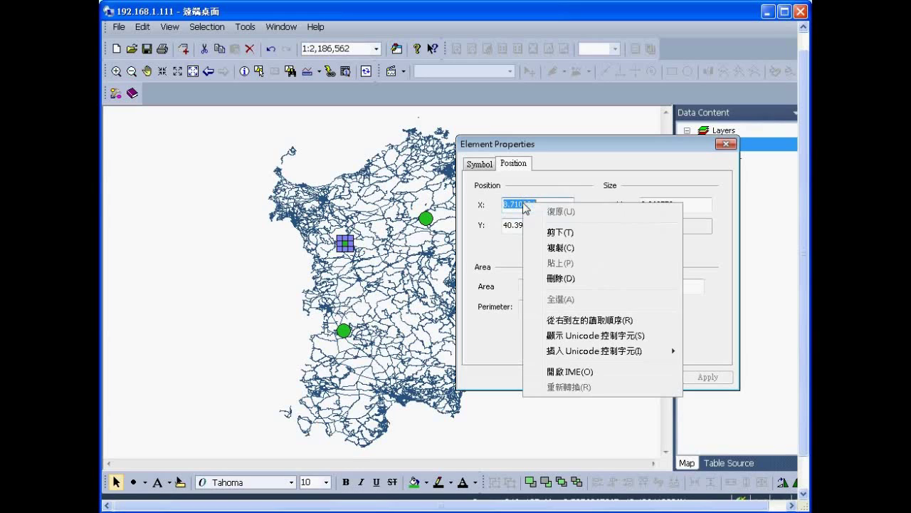
pyautogui.click(542, 249)
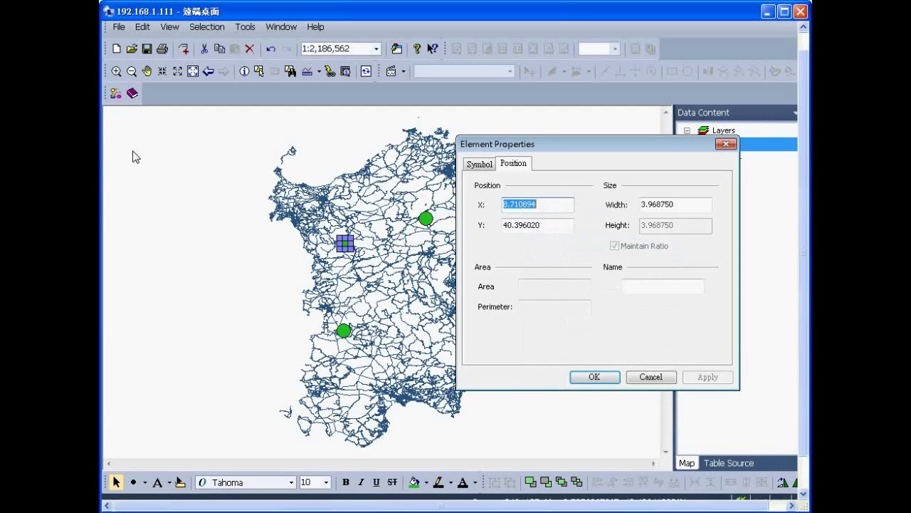
pyautogui.click(650, 376)
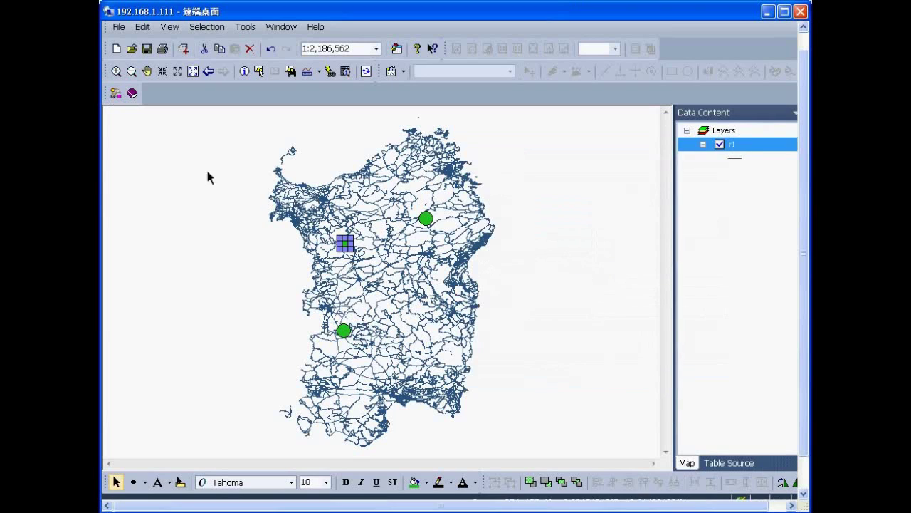
# Reopen the toolkit, collapse the Feature Class and Features groups, and open process p1 of toolkit t1 for design.
pyautogui.click(116, 94)
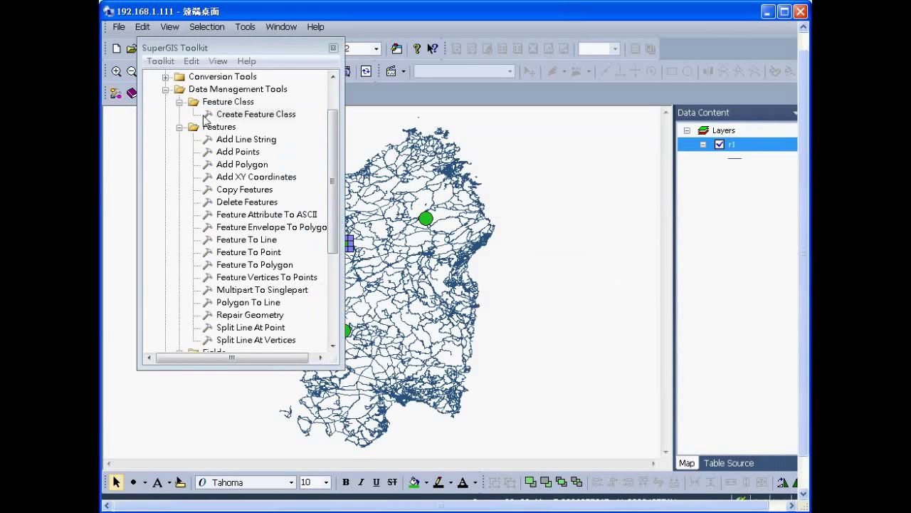
pyautogui.click(179, 103)
pyautogui.click(179, 114)
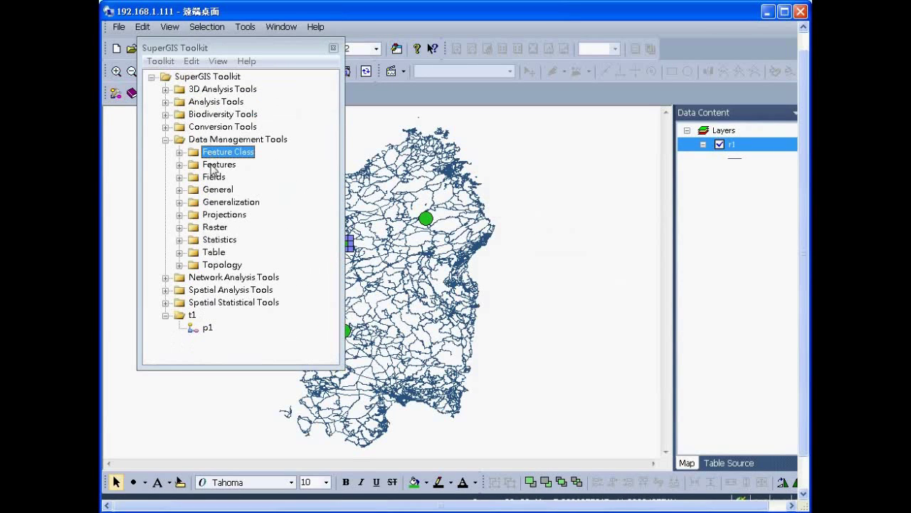
pyautogui.rightClick(212, 329)
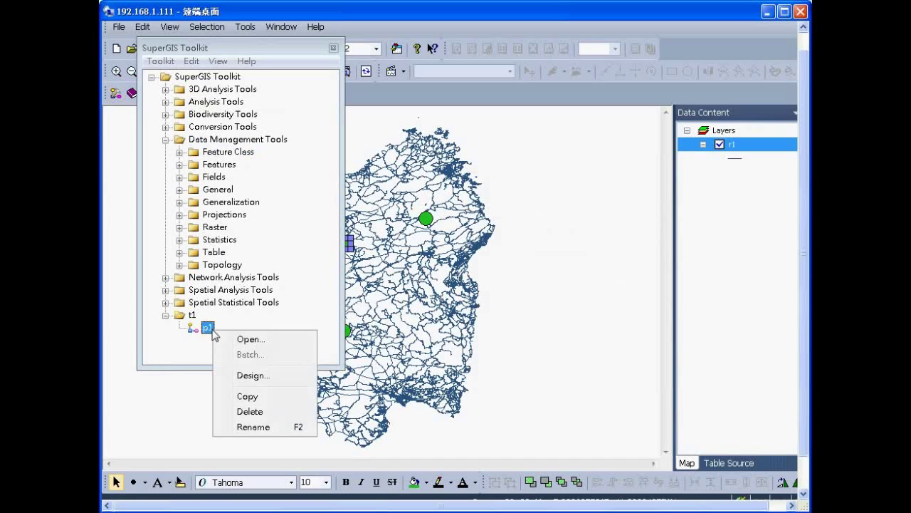
pyautogui.click(230, 375)
# Try to replace the Add Polygon tool's 0 0 coordinate entry with the copied X coordinate.
pyautogui.click(461, 219)
pyautogui.doubleClick(459, 218)
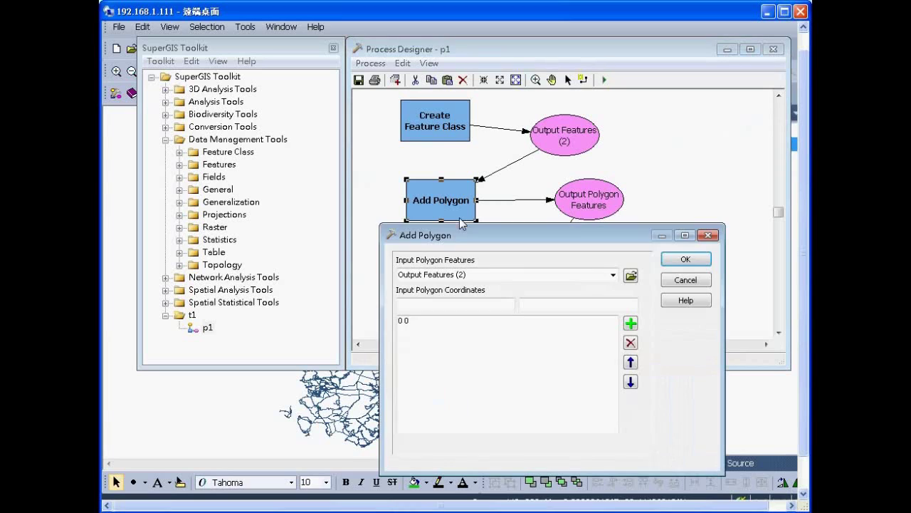
pyautogui.click(420, 322)
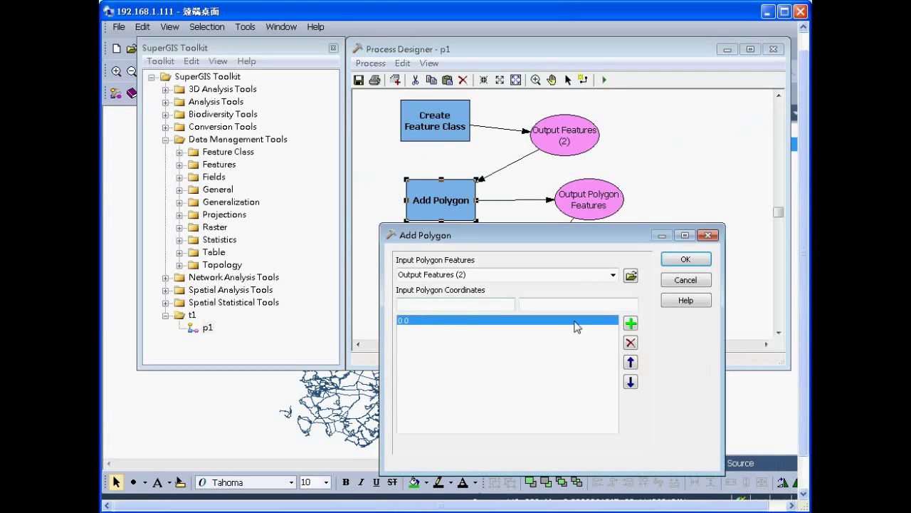
pyautogui.click(630, 343)
pyautogui.click(477, 305)
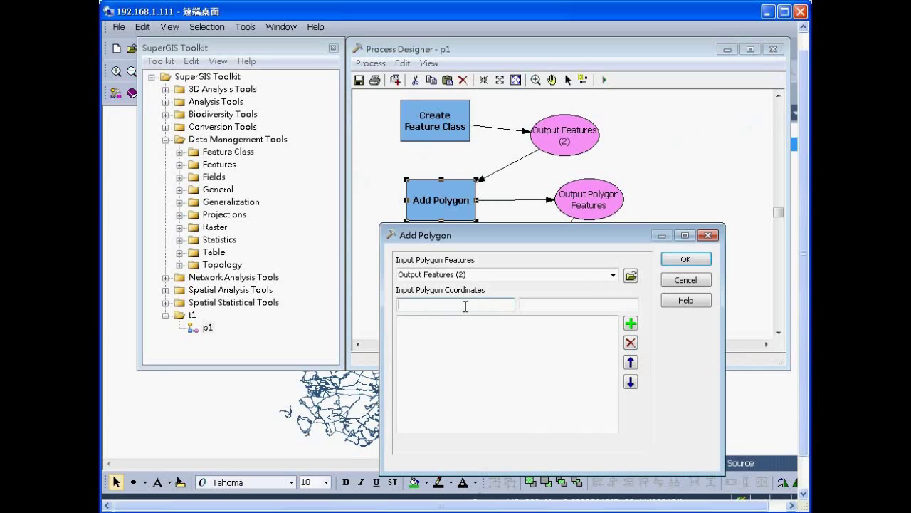
pyautogui.hotkey('ctrl', 'v')
pyautogui.click(555, 304)
pyautogui.click(680, 263)
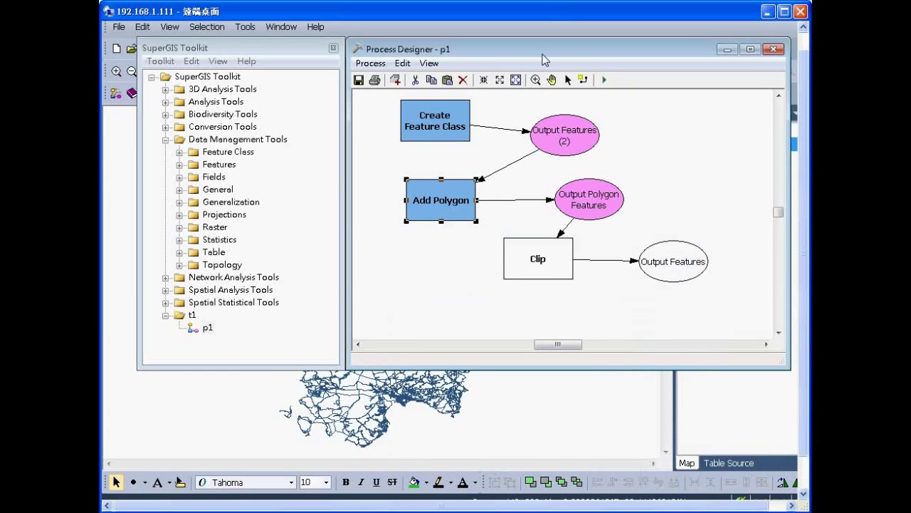
# Uncover the map markers and copy the northwestern marker's Y coordinate, 40.396020, into the Y value of Add Polygon's input coordinates.
pyautogui.moveTo(526, 54); pyautogui.dragTo(639, 203)
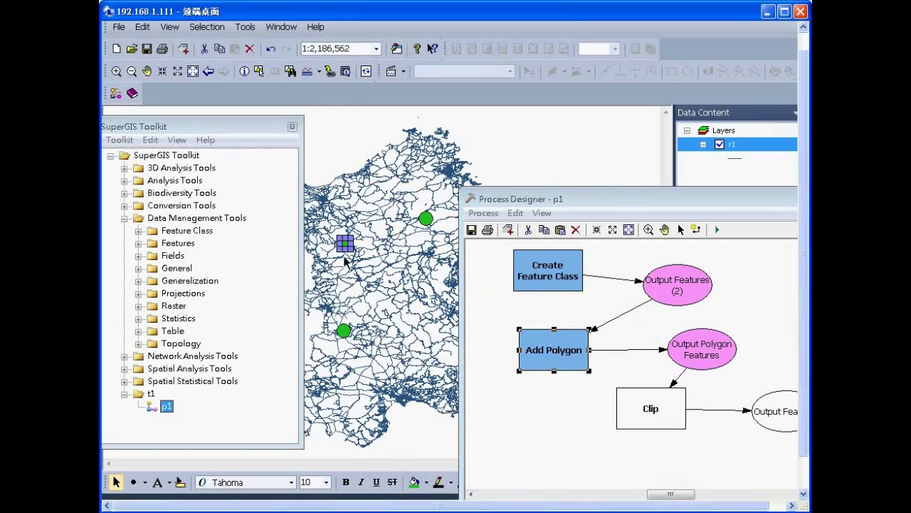
pyautogui.doubleClick(345, 246)
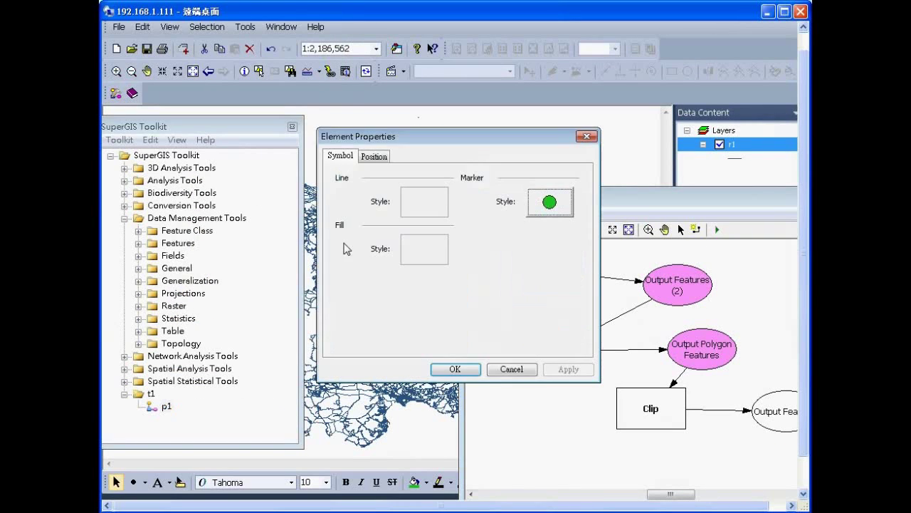
pyautogui.click(373, 156)
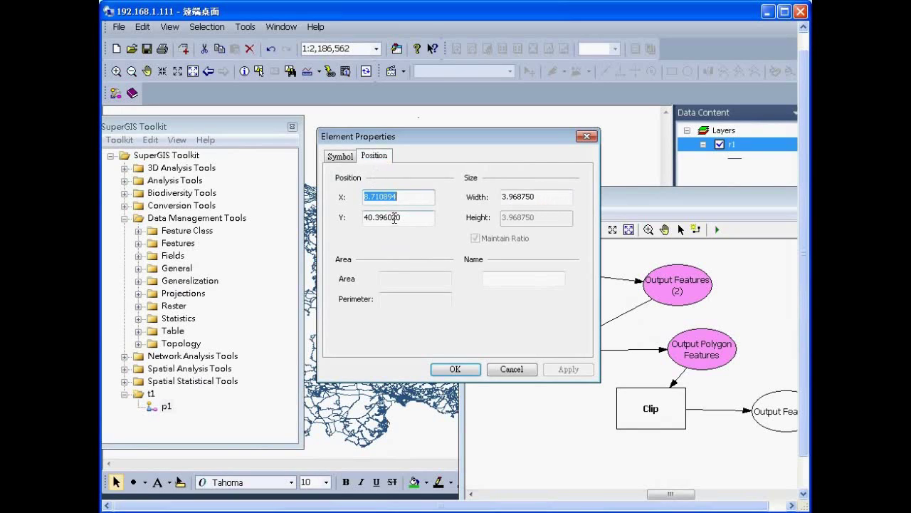
pyautogui.press('Tab')
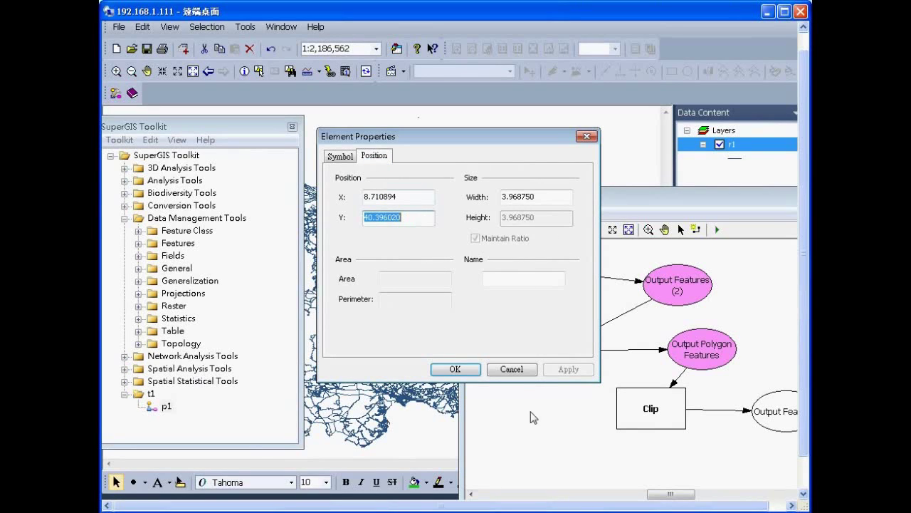
pyautogui.click(521, 369)
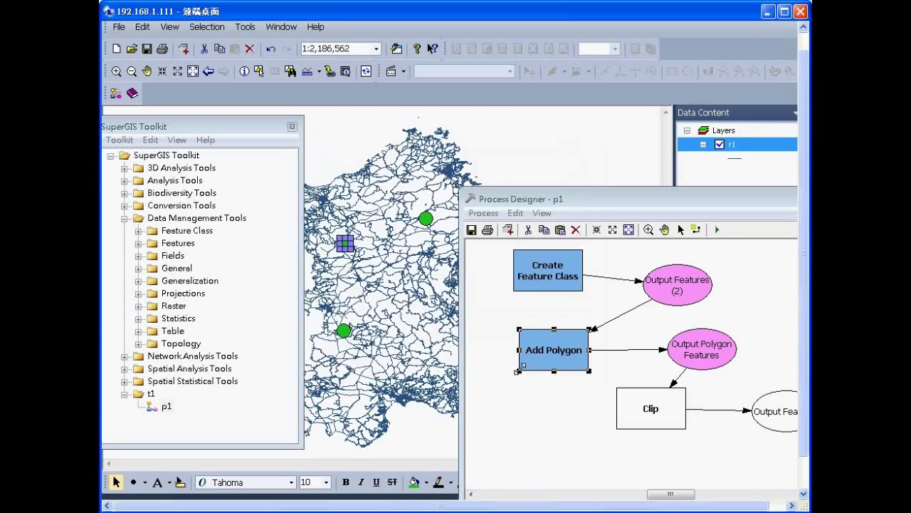
pyautogui.doubleClick(568, 364)
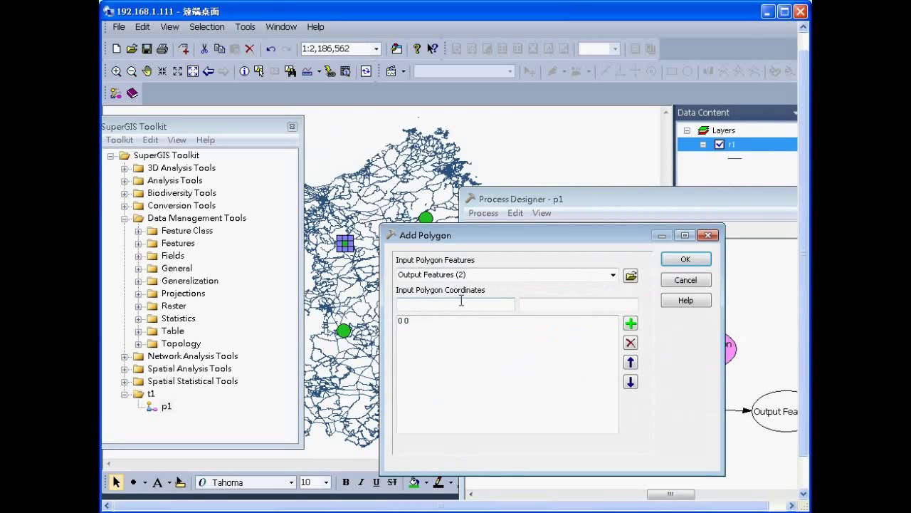
pyautogui.click(567, 303)
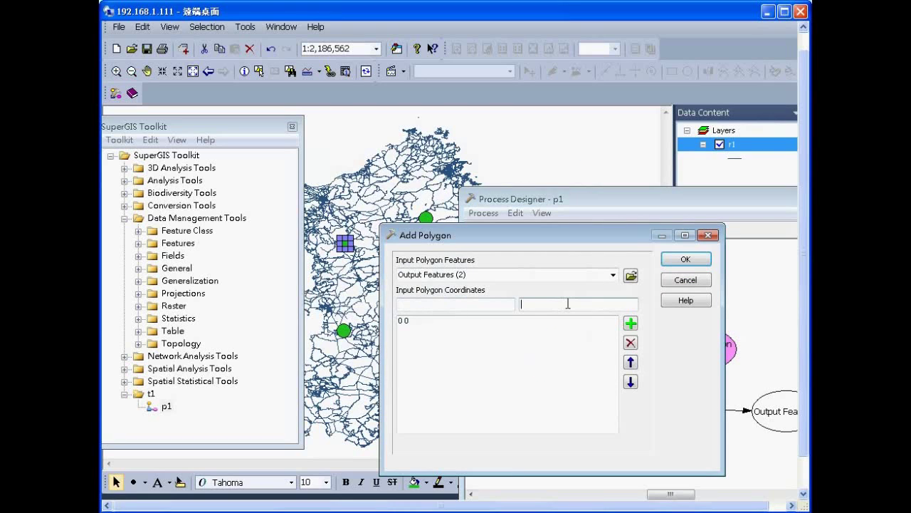
pyautogui.hotkey('ctrl', 'v')
# Copy the same marker's X coordinate to add vertex 8.710894 40.396020 to the Add Polygon coordinates, and remove the 0 0 entry.
pyautogui.doubleClick(345, 246)
pyautogui.click(374, 156)
pyautogui.hotkey('ctrl', 'c')
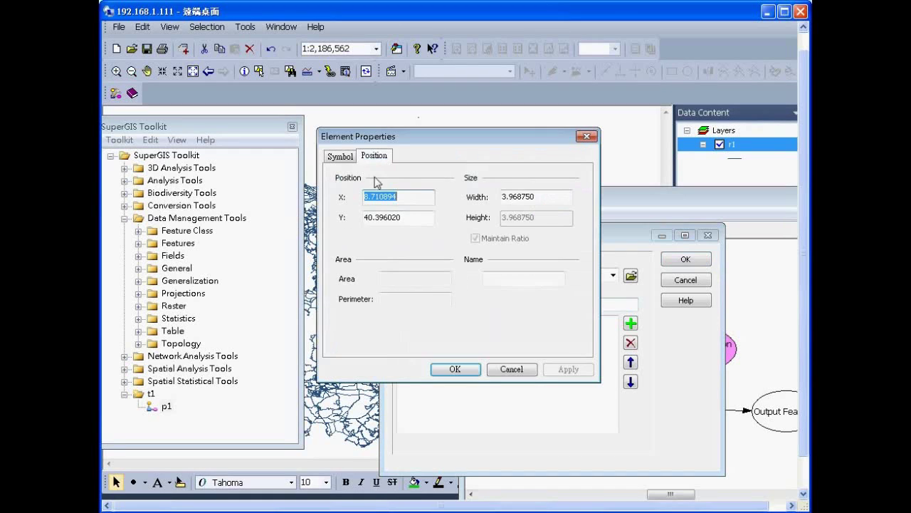
pyautogui.rightClick(388, 198)
pyautogui.click(434, 240)
pyautogui.click(455, 369)
pyautogui.click(457, 304)
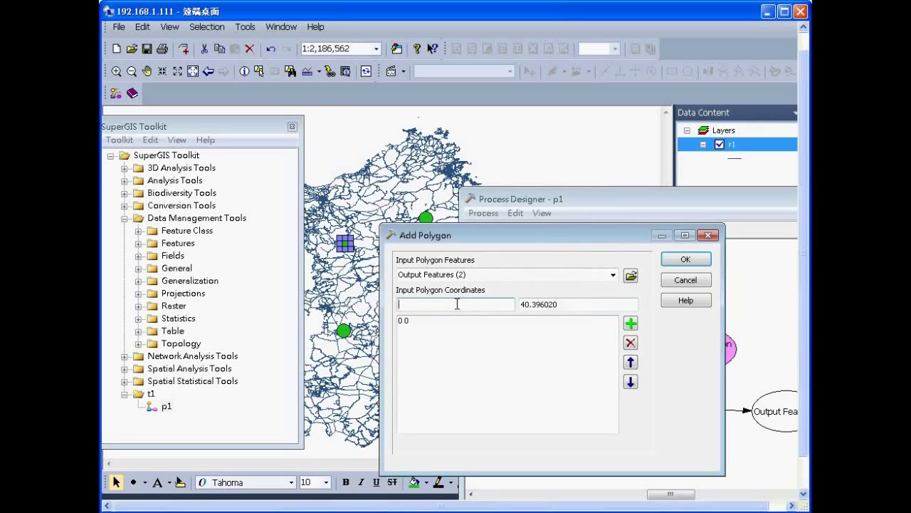
pyautogui.hotkey('ctrl', 'v')
pyautogui.click(631, 323)
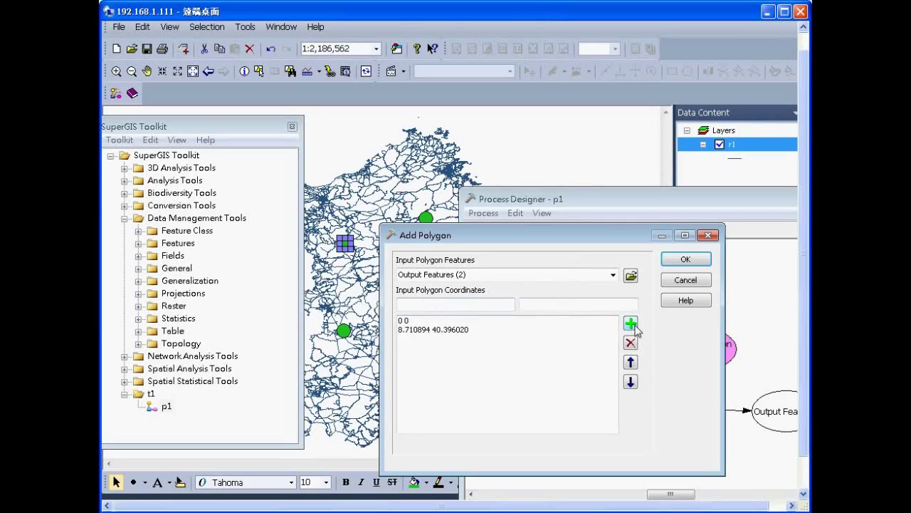
pyautogui.click(518, 321)
pyautogui.click(630, 343)
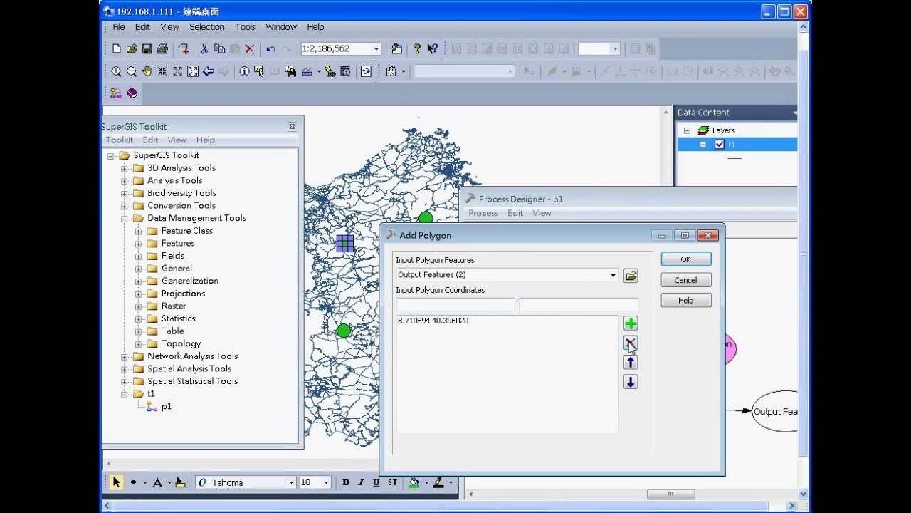
# Copy the northeastern marker's X coordinate, 9.313746, into the X value of Add Polygon's input coordinates.
pyautogui.doubleClick(427, 215)
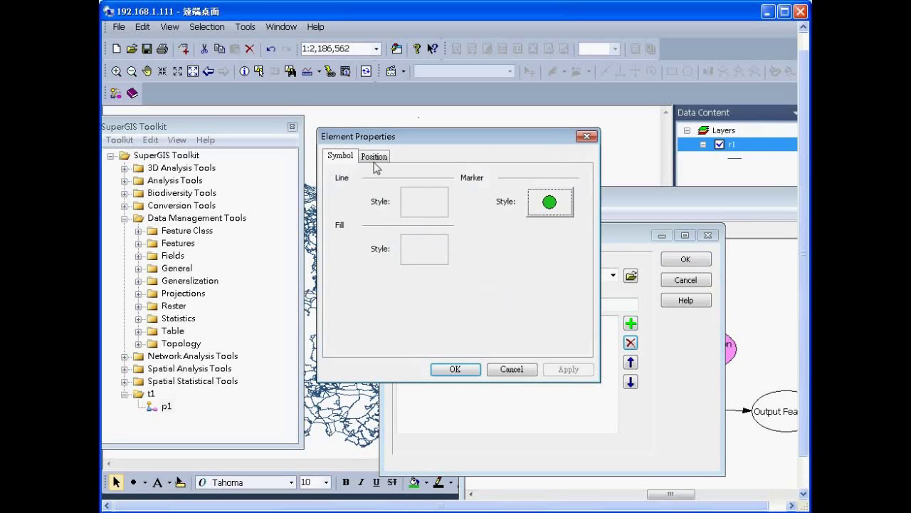
pyautogui.click(374, 158)
pyautogui.hotkey('ctrl', 'c')
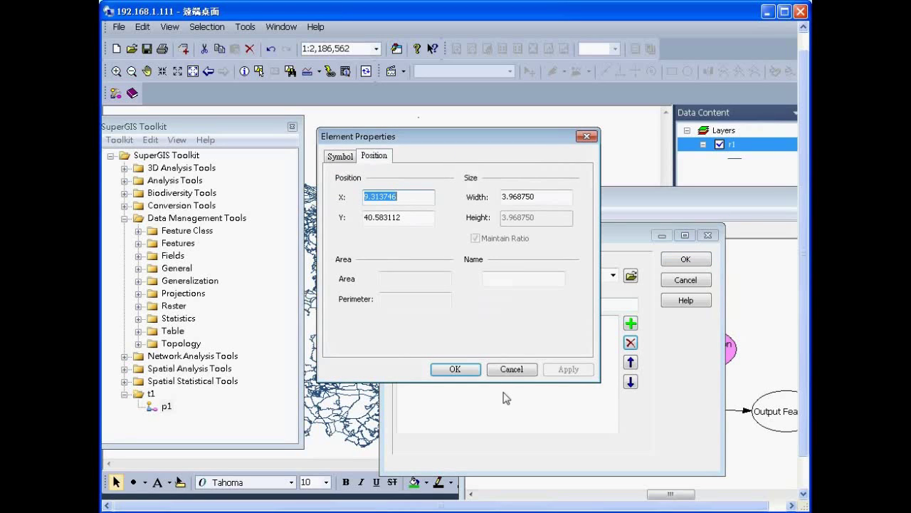
pyautogui.click(634, 234)
pyautogui.click(443, 304)
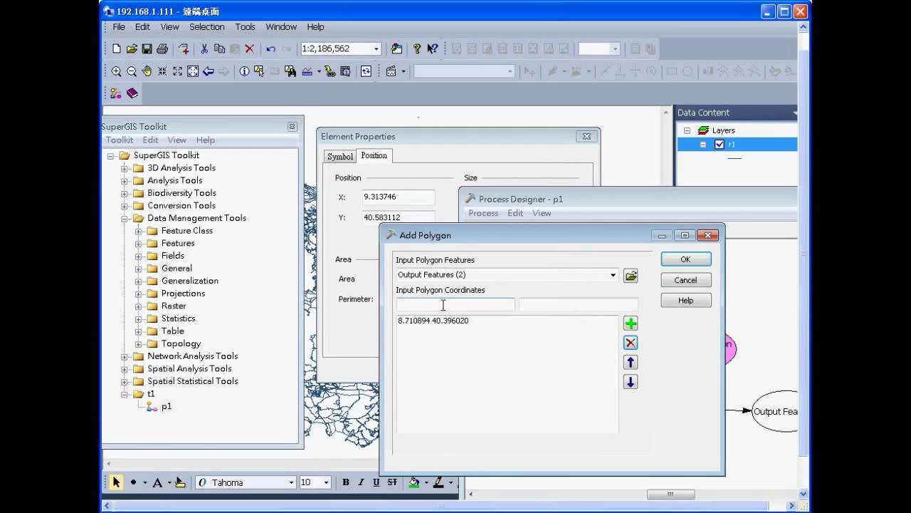
pyautogui.hotkey('ctrl', 'v')
# Copy the northeastern marker's Y coordinate, 40.583112, into the Y value and add vertex 9.313746 40.583112 to the Add Polygon coordinates.
pyautogui.click(361, 246)
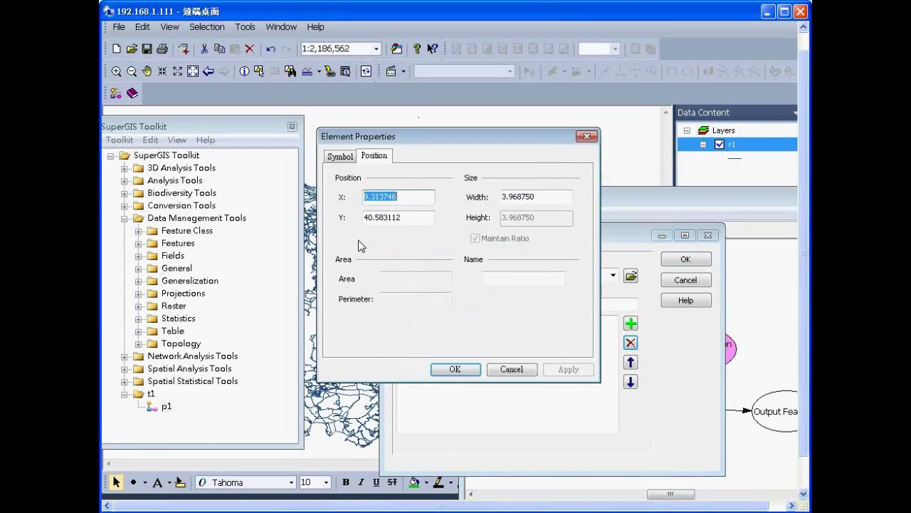
pyautogui.doubleClick(417, 220)
pyautogui.hotkey('ctrl', 'c')
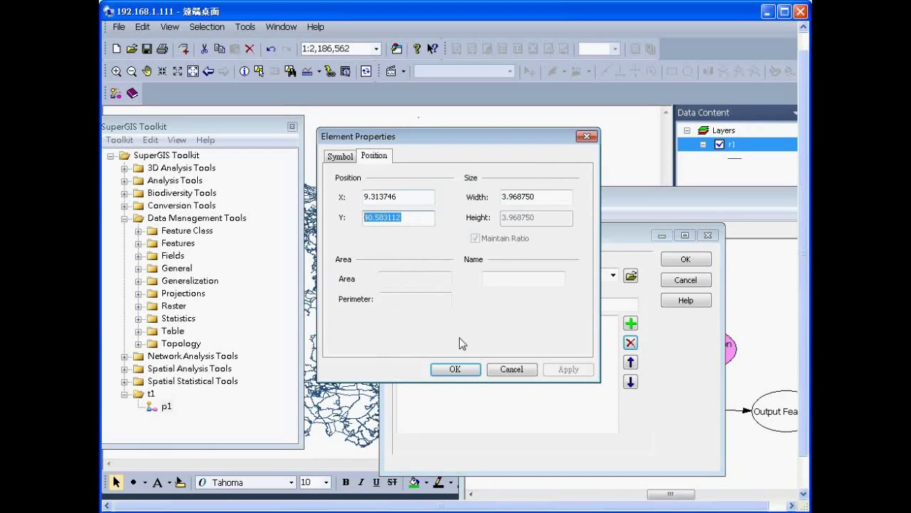
pyautogui.click(510, 370)
pyautogui.click(553, 303)
pyautogui.hotkey('ctrl', 'v')
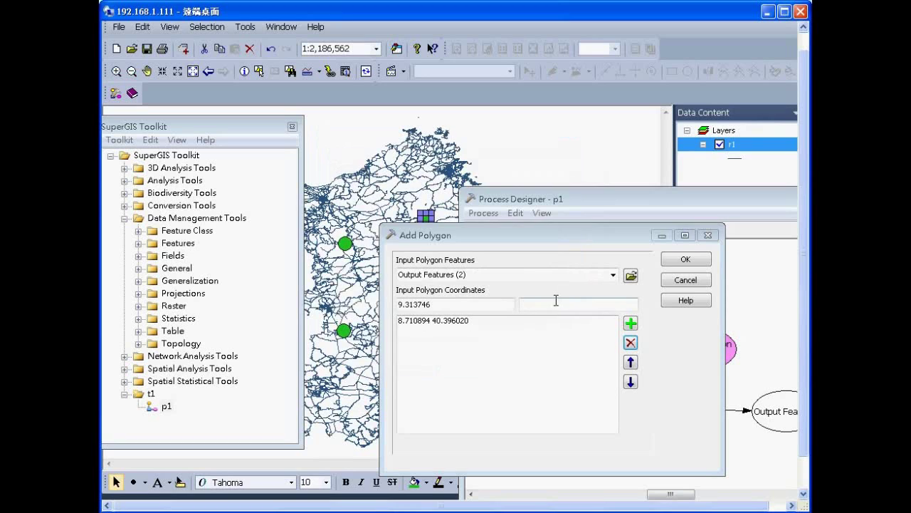
pyautogui.click(631, 323)
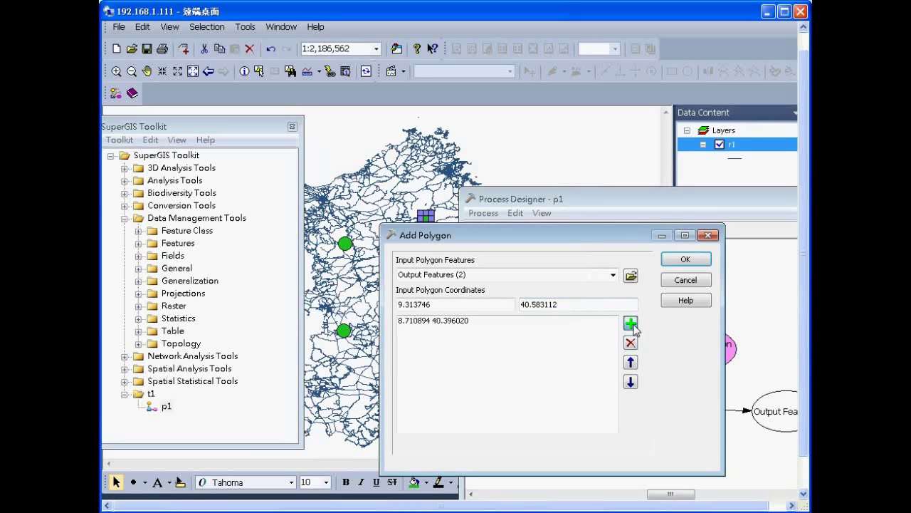
# Copy the southwestern marker's X coordinate, 8.695303, into the X value of Add Polygon's input coordinates.
pyautogui.doubleClick(346, 330)
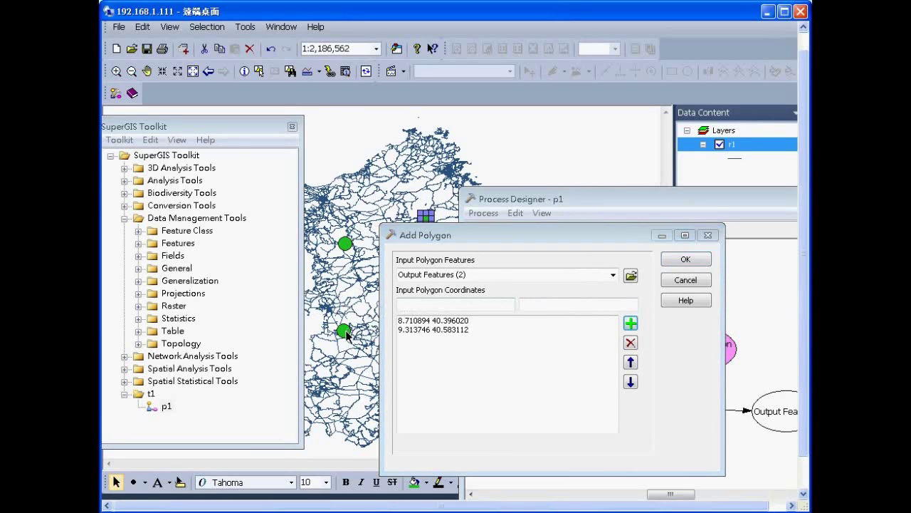
pyautogui.click(369, 160)
pyautogui.hotkey('ctrl', 'c')
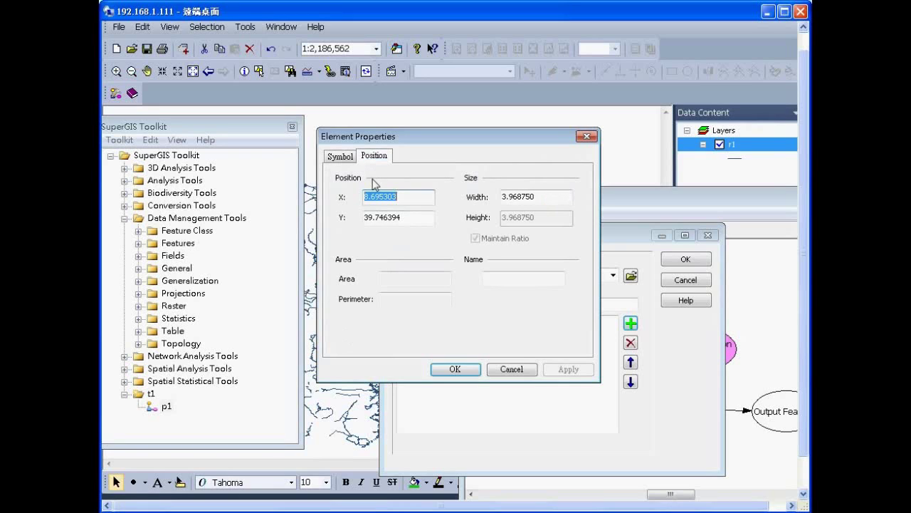
pyautogui.click(616, 234)
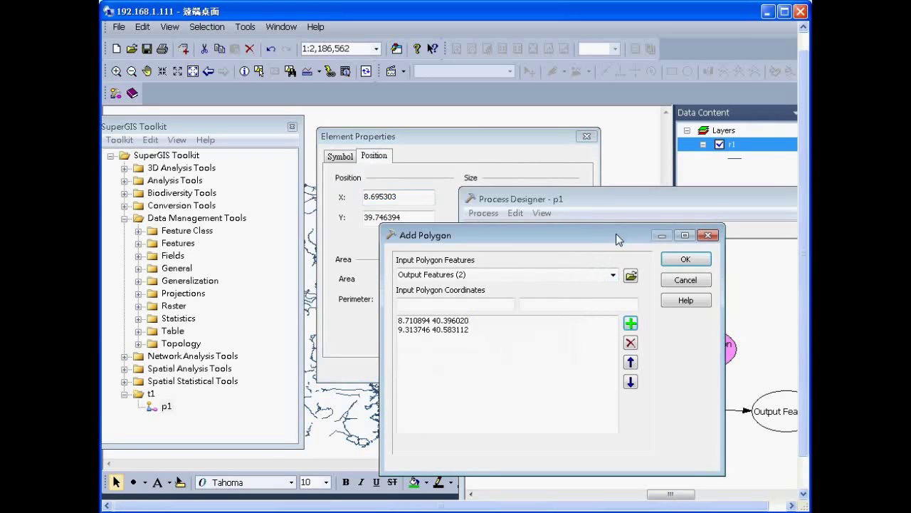
pyautogui.hotkey('ctrl', 'v')
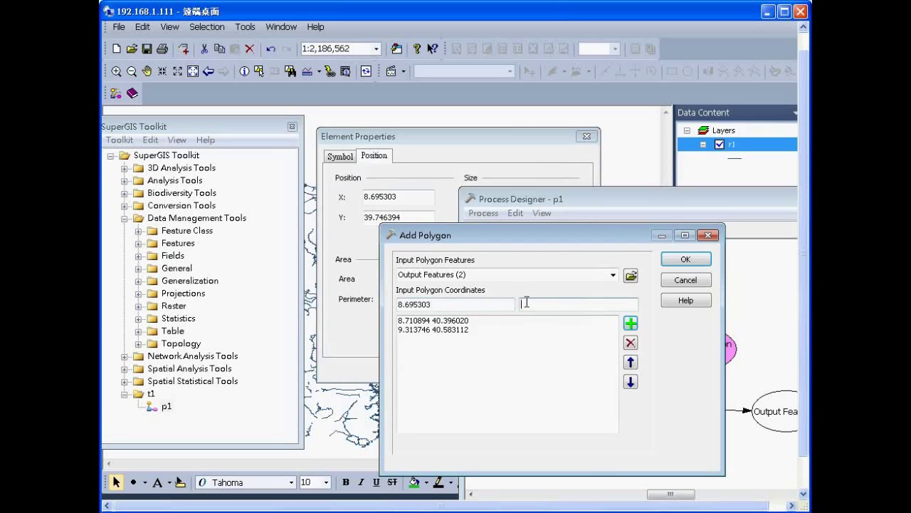
# Copy the southwestern marker's Y coordinate, 39.746394, add vertex 8.695303 39.746394 to the Add Polygon coordinates, and close the marker's properties.
pyautogui.click(350, 249)
pyautogui.moveTo(427, 222); pyautogui.dragTo(362, 219)
pyautogui.hotkey('ctrl', 'c')
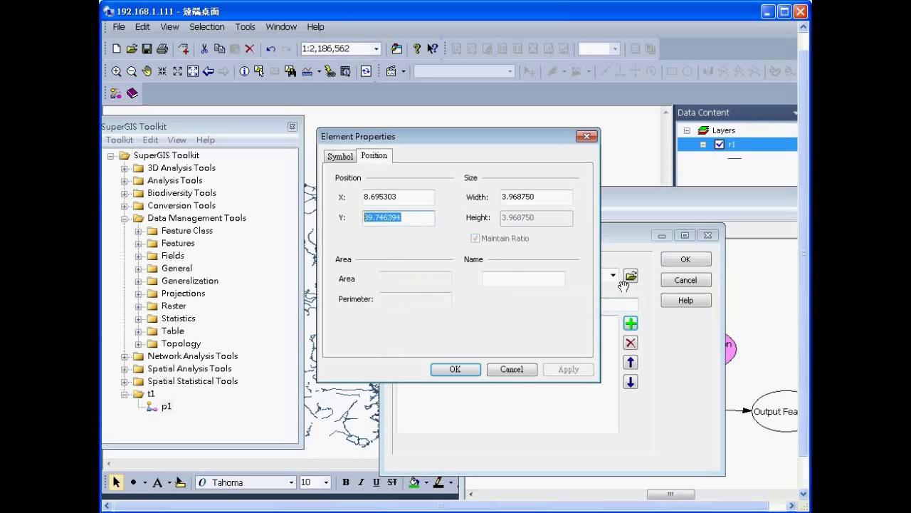
pyautogui.click(616, 250)
pyautogui.hotkey('ctrl', 'v')
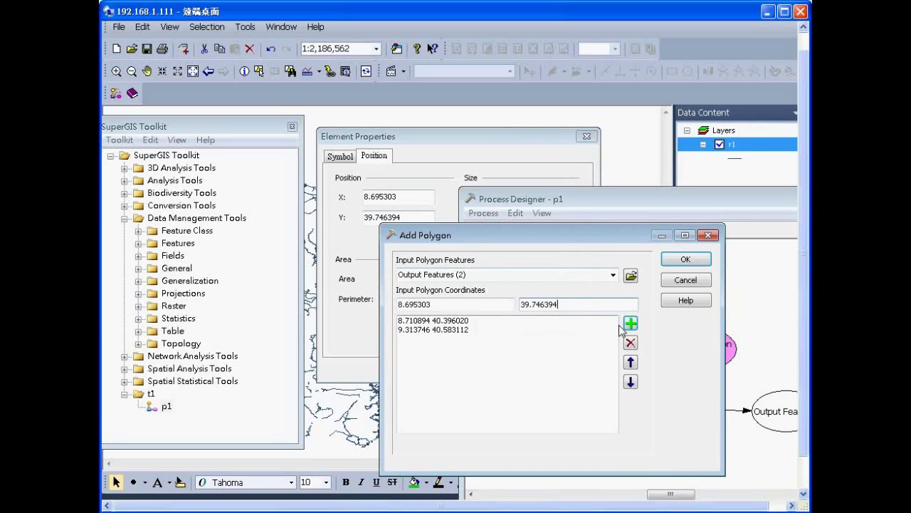
pyautogui.click(630, 323)
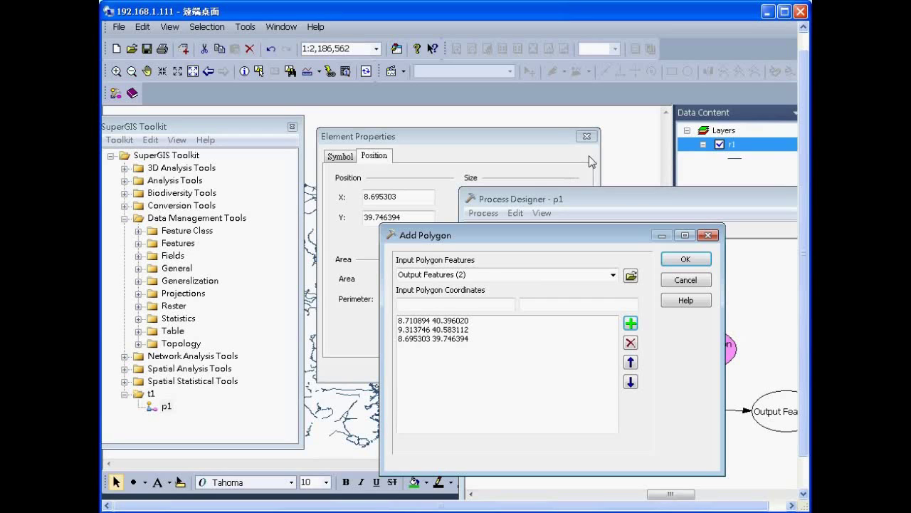
pyautogui.click(587, 136)
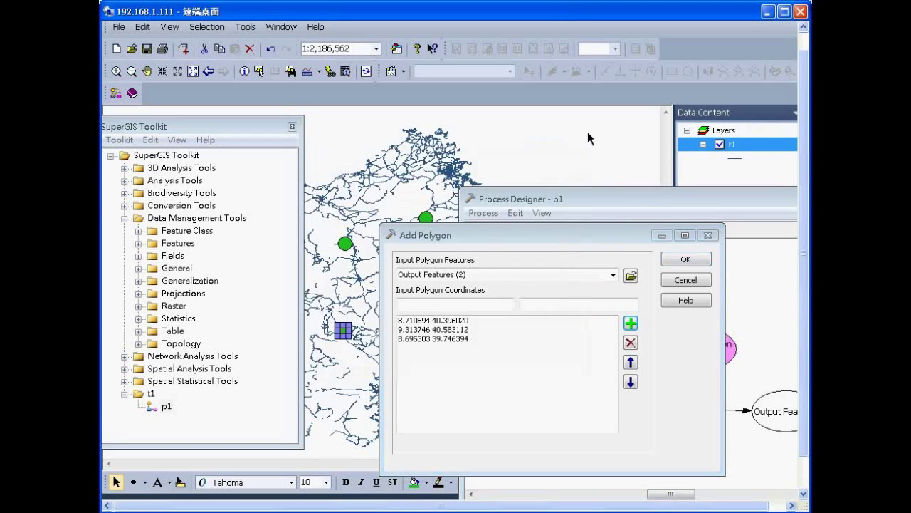
pyautogui.doubleClick(348, 247)
pyautogui.moveTo(395, 137); pyautogui.dragTo(456, 133)
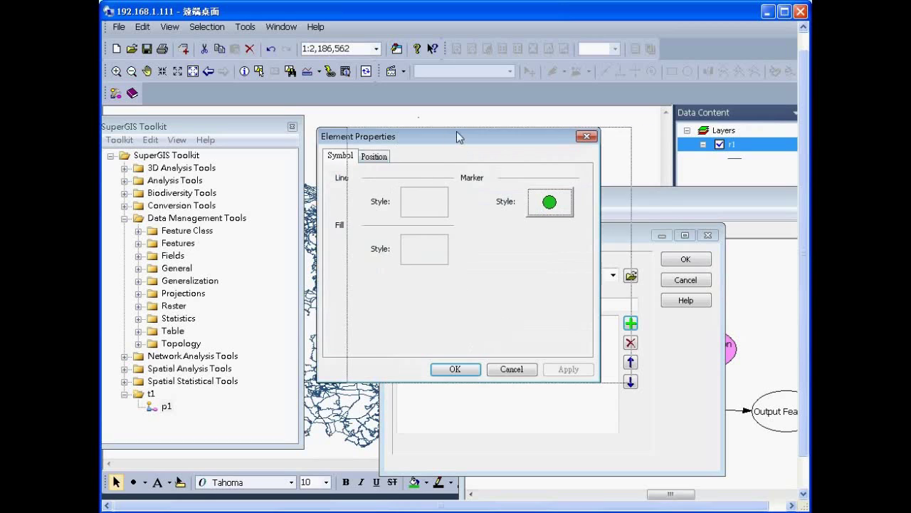
pyautogui.click(562, 370)
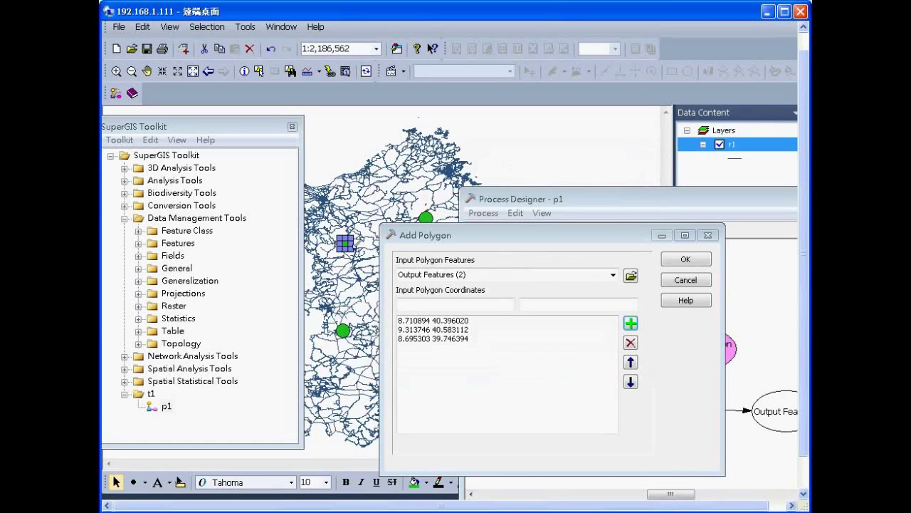
# Copy the northwestern marker's X coordinate, 8.710894, into the X value of Add Polygon's input coordinates again.
pyautogui.doubleClick(345, 246)
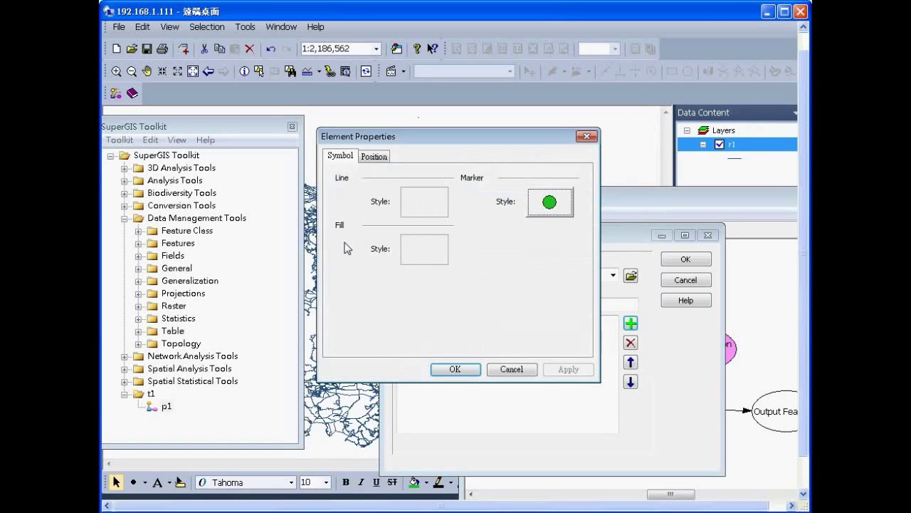
pyautogui.click(375, 157)
pyautogui.hotkey('ctrl', 'c')
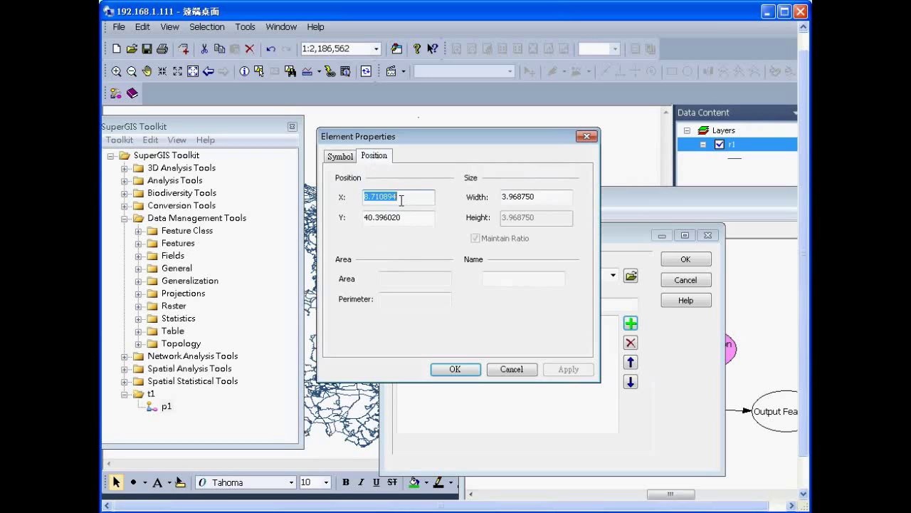
pyautogui.click(622, 236)
pyautogui.click(471, 305)
pyautogui.hotkey('ctrl', 'v')
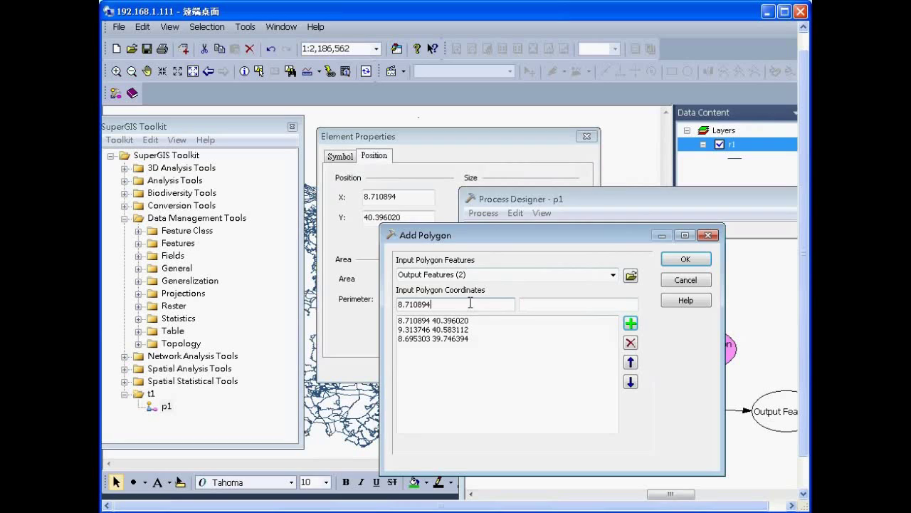
# Copy the northwestern marker's Y coordinate, add 8.710894 40.396020 as the fourth vertex to close the polygon, and accept the Add Polygon settings.
pyautogui.click(364, 256)
pyautogui.moveTo(413, 216); pyautogui.dragTo(342, 213)
pyautogui.hotkey('ctrl', 'c')
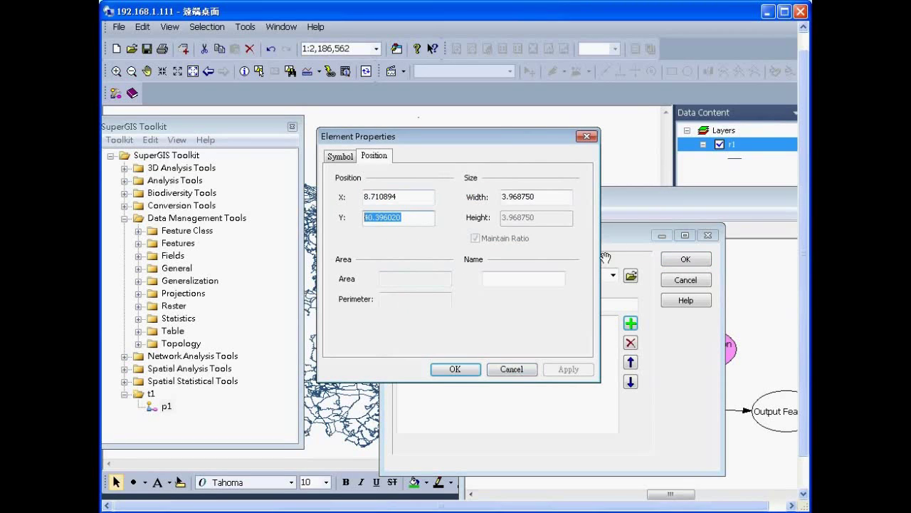
pyautogui.click(626, 239)
pyautogui.click(574, 306)
pyautogui.hotkey('ctrl', 'v')
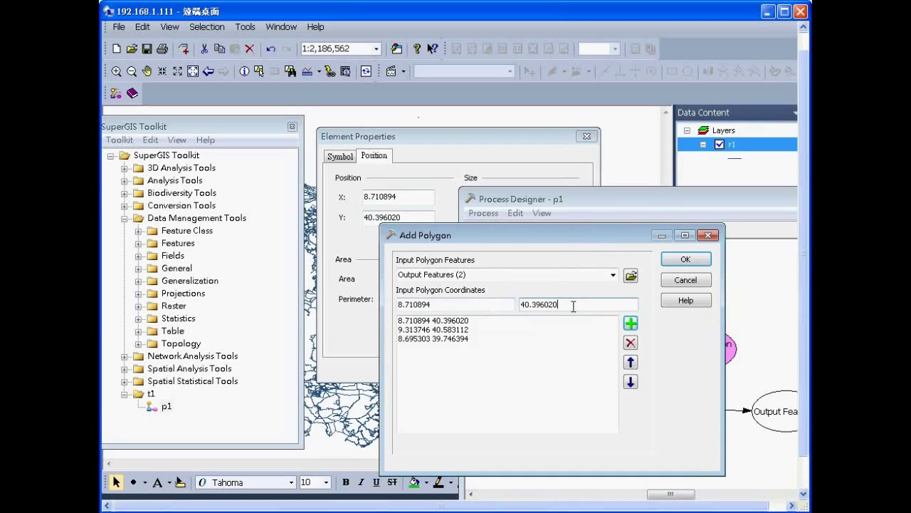
pyautogui.click(630, 325)
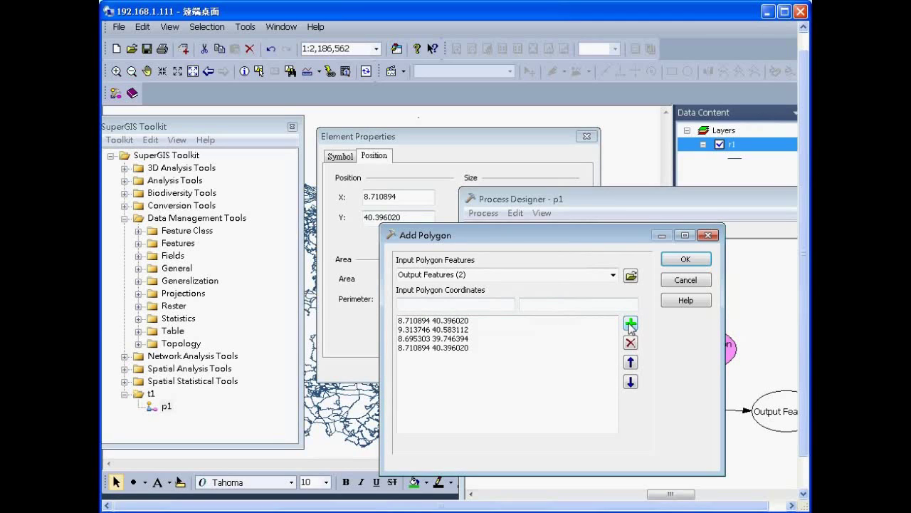
pyautogui.click(685, 259)
# Close the marker's properties and move the Process Designer window to uncover the whole p1 diagram.
pyautogui.click(410, 348)
pyautogui.click(456, 368)
pyautogui.moveTo(563, 200); pyautogui.dragTo(440, 133)
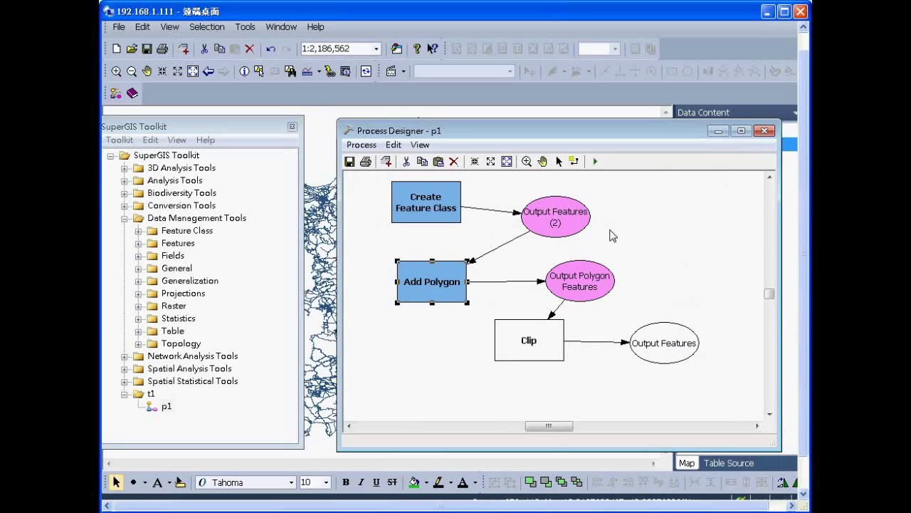
# Make Add Polygon's Input Polygon Coordinates a parameter element, and rearrange it and the Add Polygon tool in the diagram.
pyautogui.rightClick(433, 293)
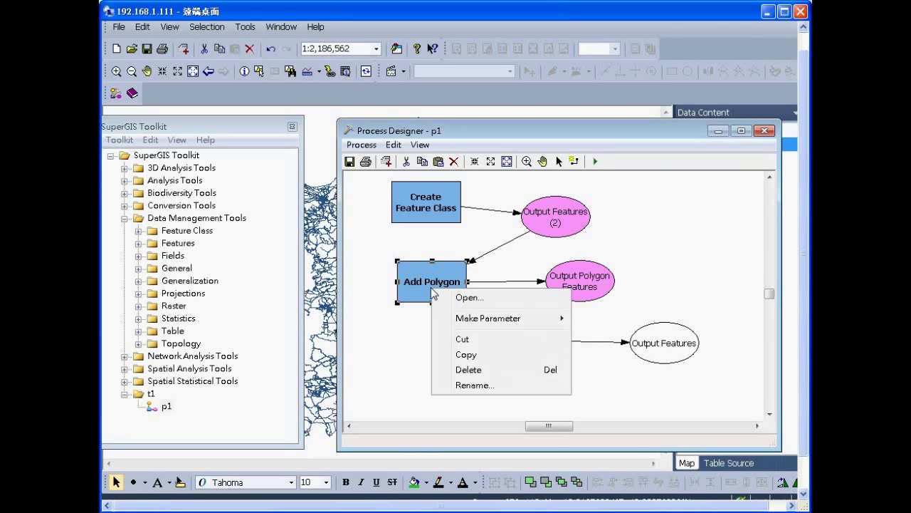
pyautogui.moveTo(442, 321)
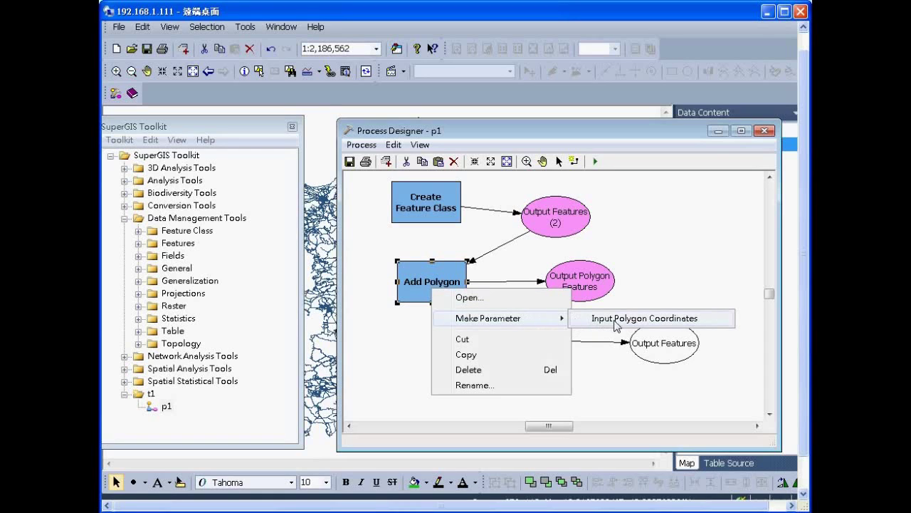
pyautogui.click(660, 327)
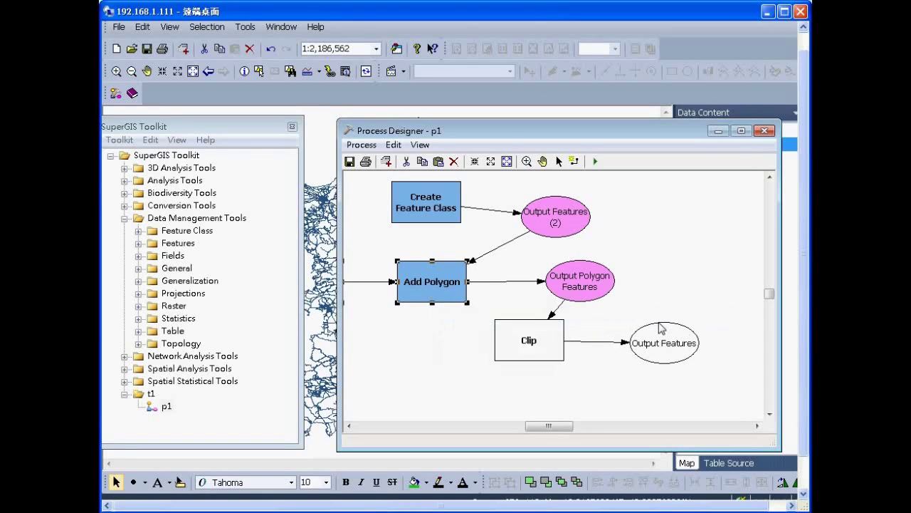
pyautogui.moveTo(549, 427); pyautogui.dragTo(536, 428)
pyautogui.moveTo(514, 292); pyautogui.dragTo(502, 319)
pyautogui.moveTo(424, 277); pyautogui.dragTo(453, 265)
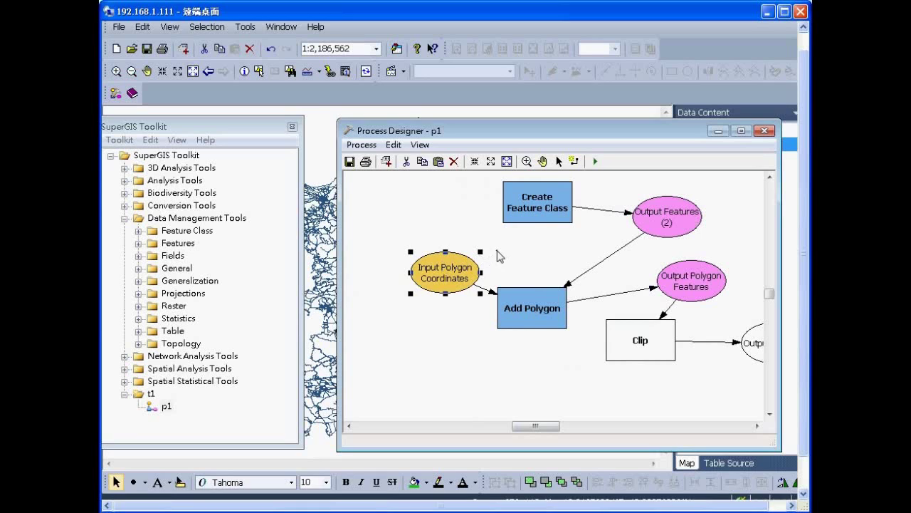
pyautogui.click(499, 255)
# Check the vertices stored in the Input Polygon Coordinates element and mark that element as a process parameter.
pyautogui.doubleClick(450, 277)
pyautogui.moveTo(458, 249); pyautogui.dragTo(458, 326)
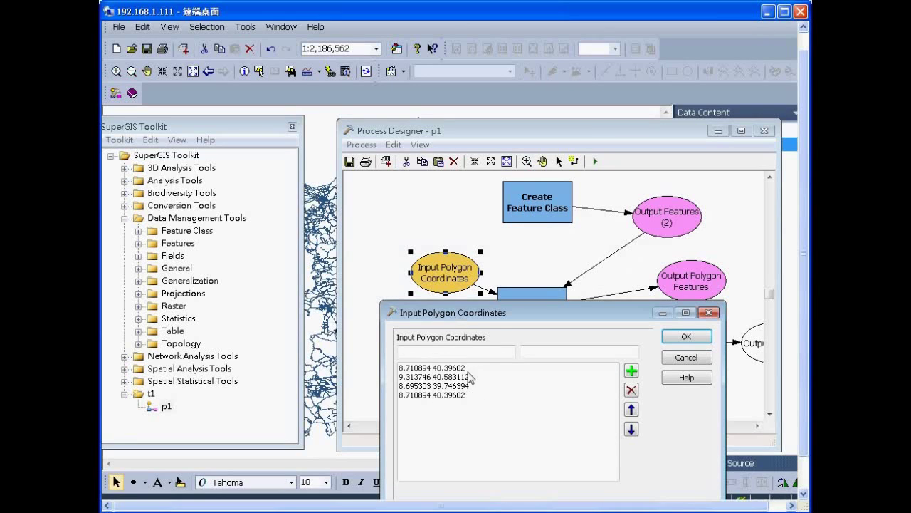
pyautogui.press('Tab')
pyautogui.press('Return')
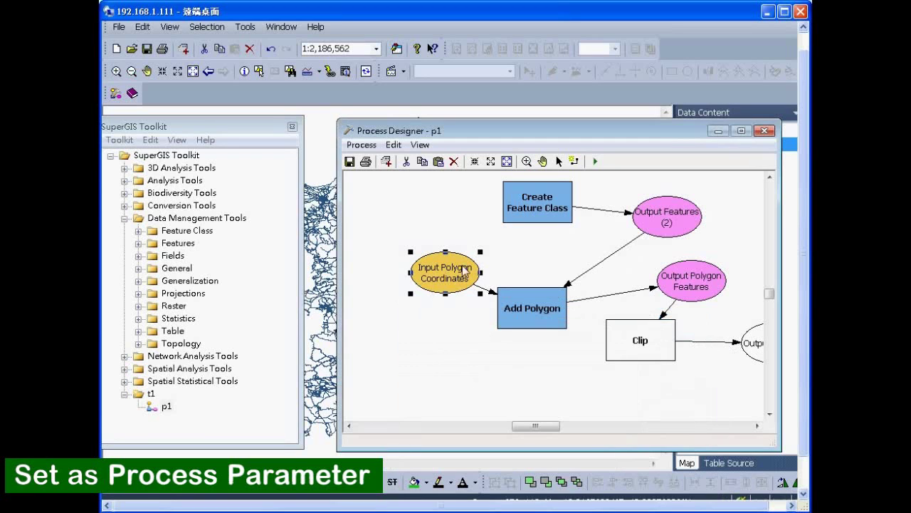
pyautogui.rightClick(452, 269)
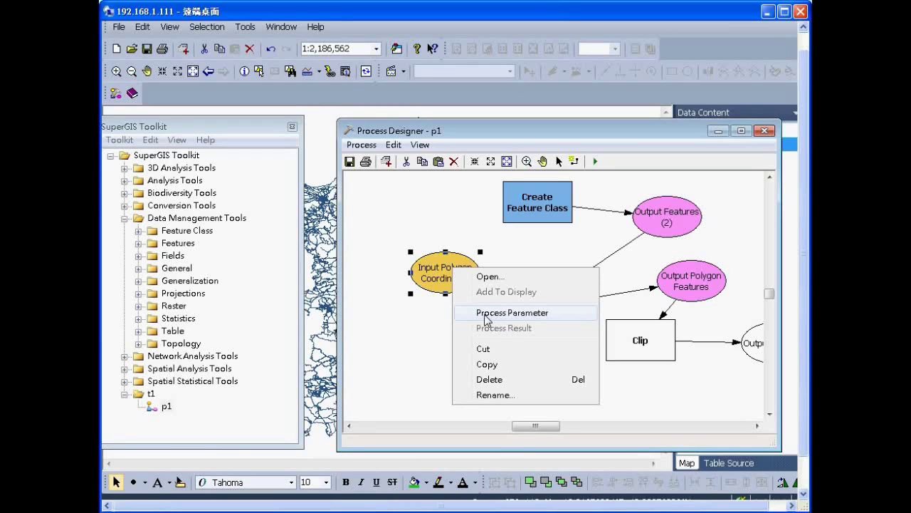
pyautogui.click(497, 314)
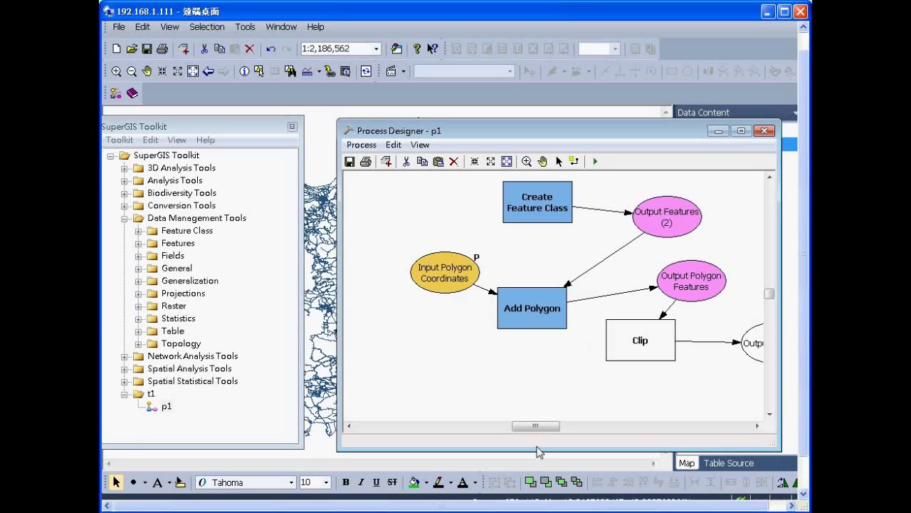
# Mark the Clip tool's Output Features element as a process result.
pyautogui.moveTo(537, 427); pyautogui.dragTo(554, 432)
pyautogui.click(653, 356)
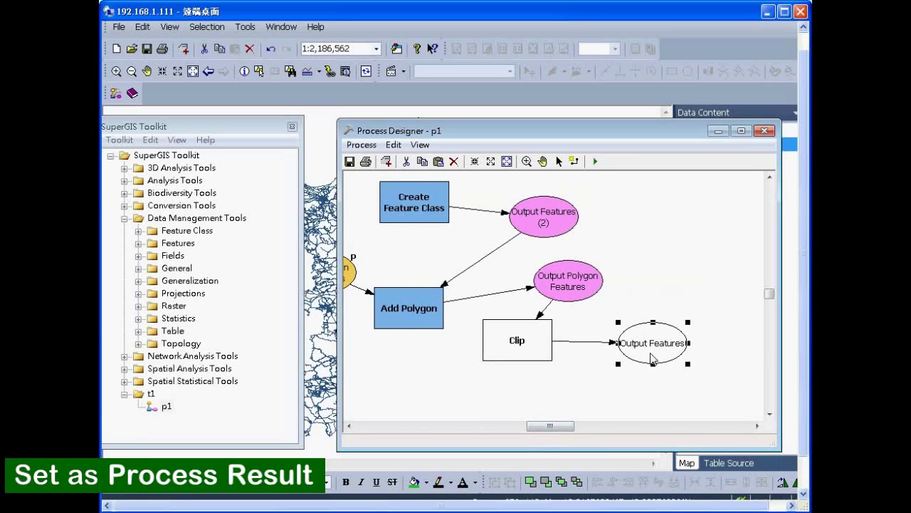
pyautogui.rightClick(653, 358)
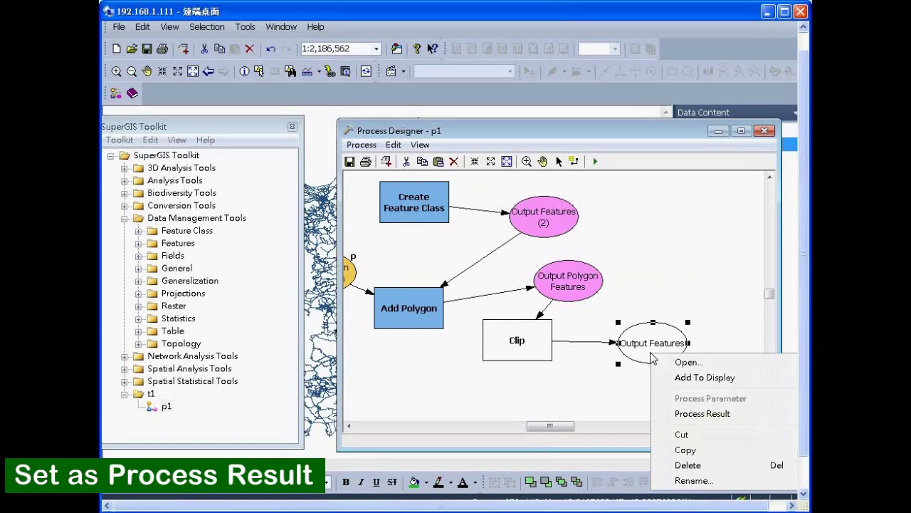
pyautogui.click(696, 413)
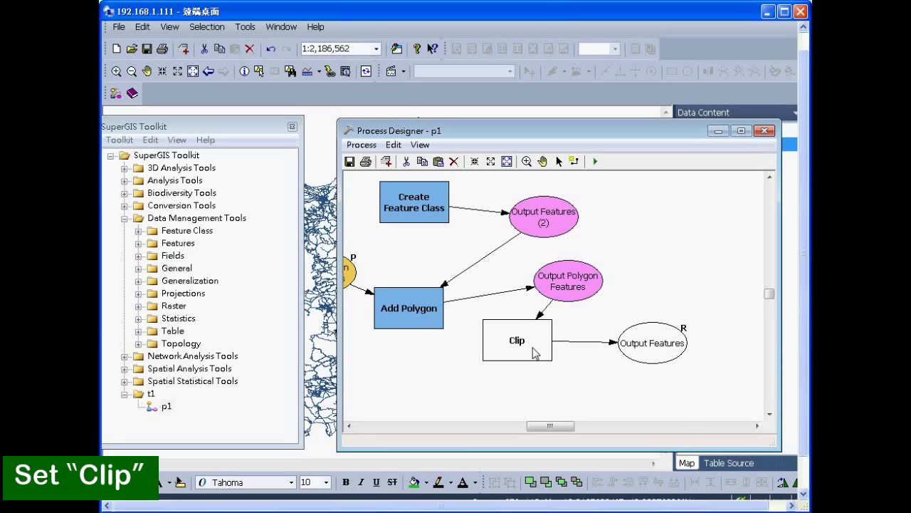
# Set the Clip tool's input features to r1 and its clip features to Output Polygon Features.
pyautogui.doubleClick(535, 353)
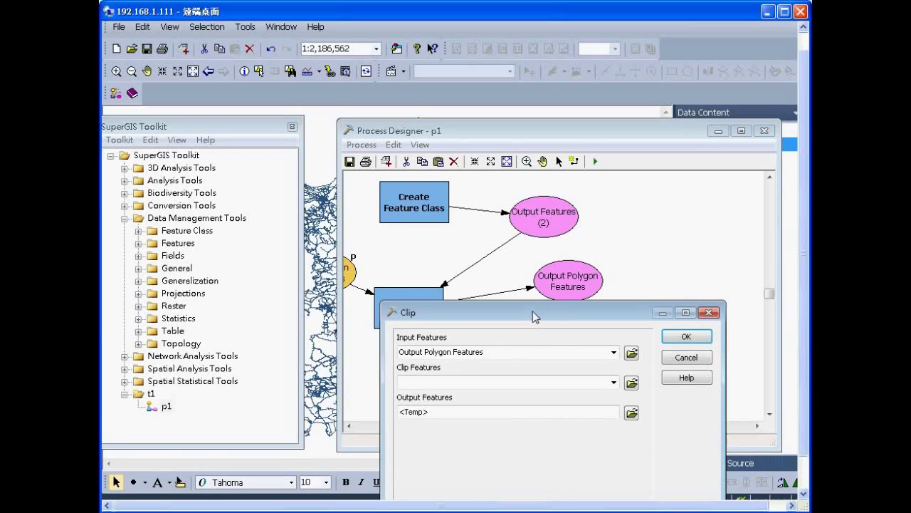
pyautogui.moveTo(533, 311); pyautogui.dragTo(583, 393)
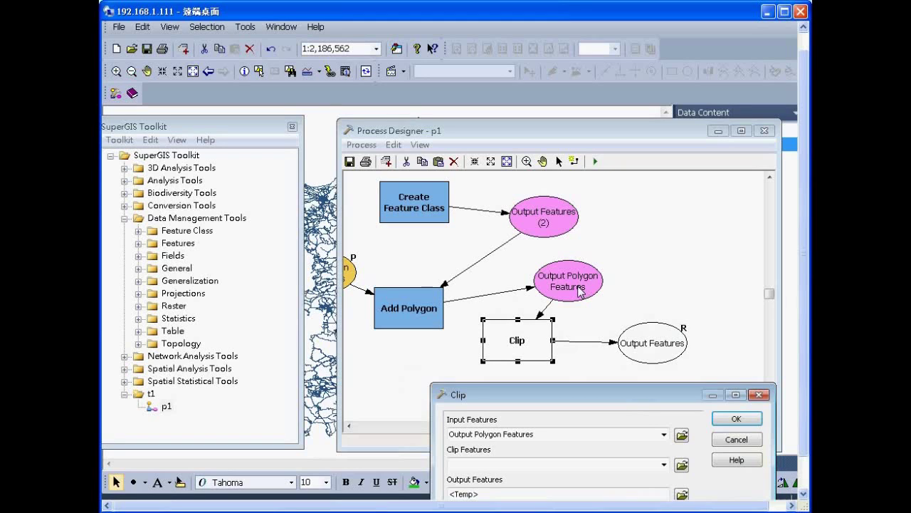
pyautogui.moveTo(588, 393); pyautogui.dragTo(589, 282)
pyautogui.tripleClick(557, 319)
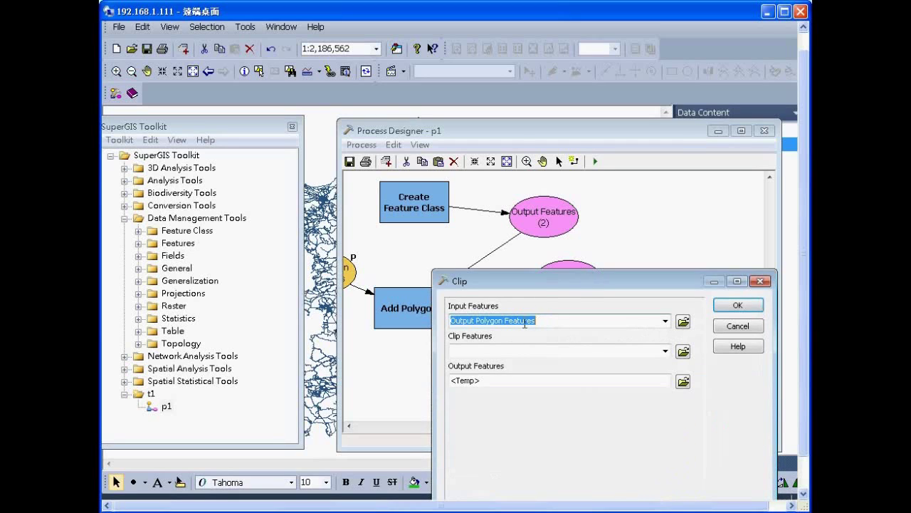
pyautogui.rightClick(524, 321)
pyautogui.click(555, 156)
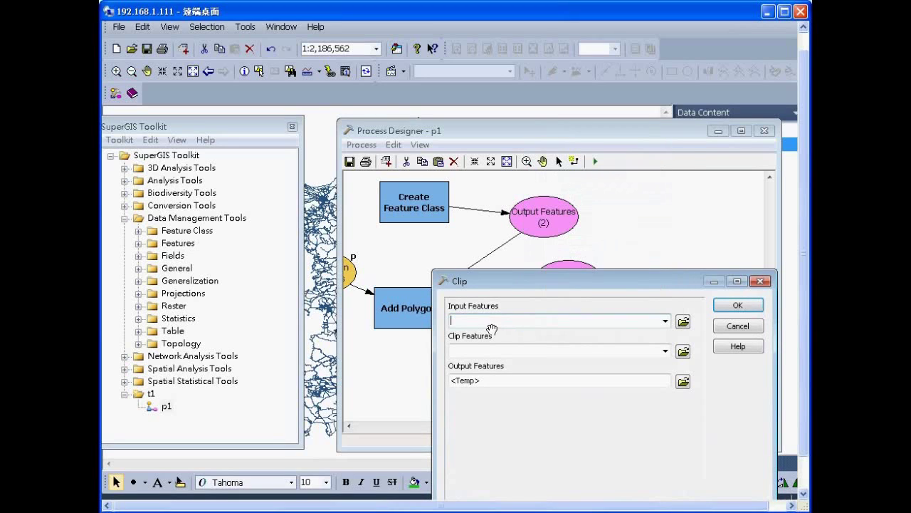
pyautogui.click(464, 349)
pyautogui.rightClick(464, 349)
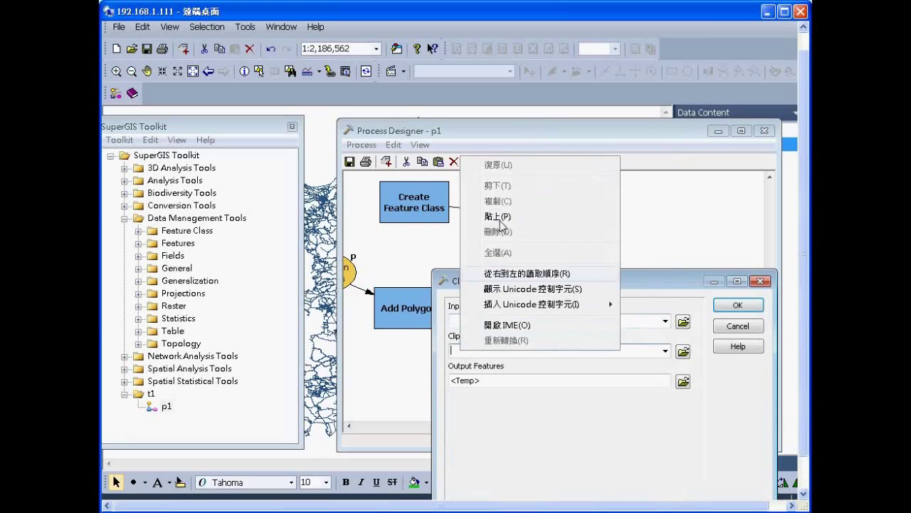
pyautogui.click(506, 221)
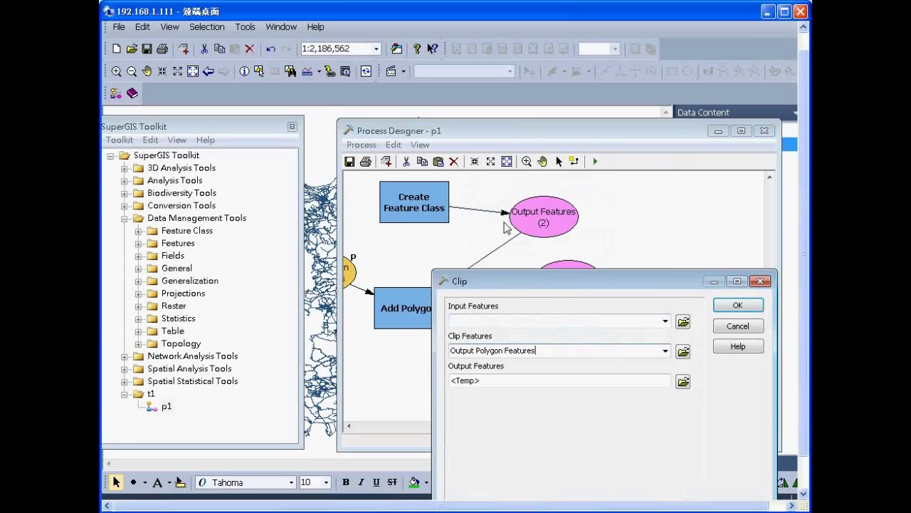
pyautogui.click(666, 322)
pyautogui.click(651, 336)
# Set Clip's output features to a shapefile named out1 in the gis1 folder and apply the tool settings.
pyautogui.click(526, 382)
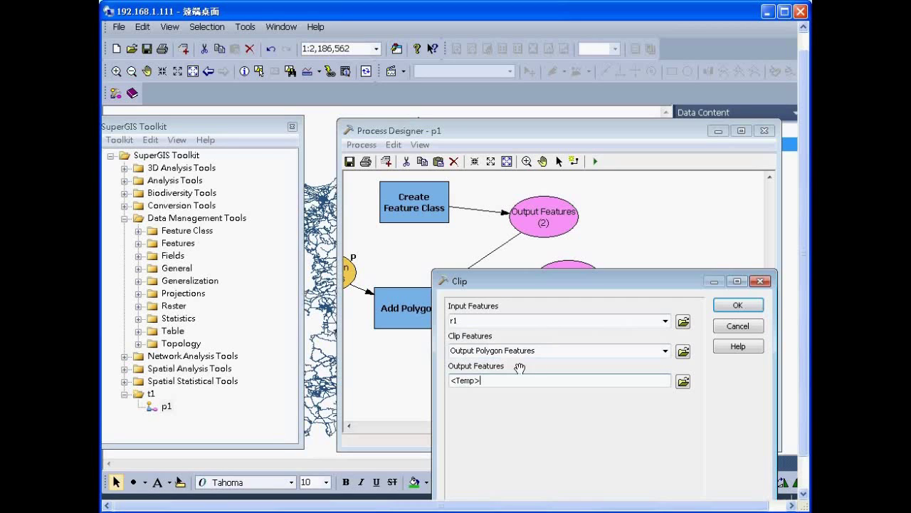
pyautogui.click(688, 386)
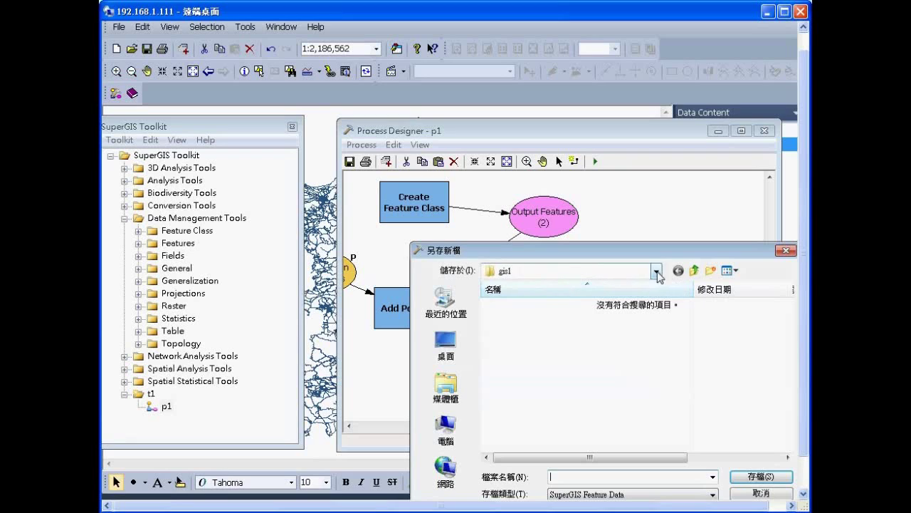
pyautogui.moveTo(600, 253); pyautogui.dragTo(582, 193)
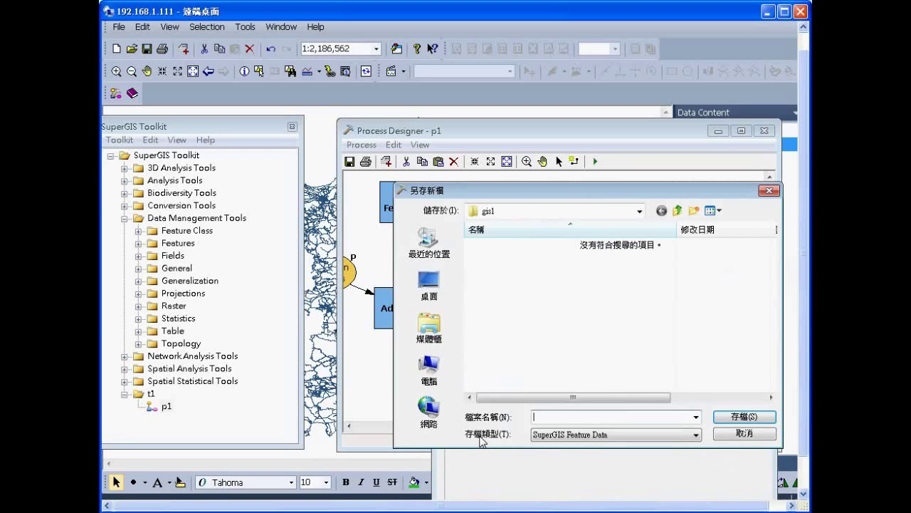
pyautogui.click(561, 436)
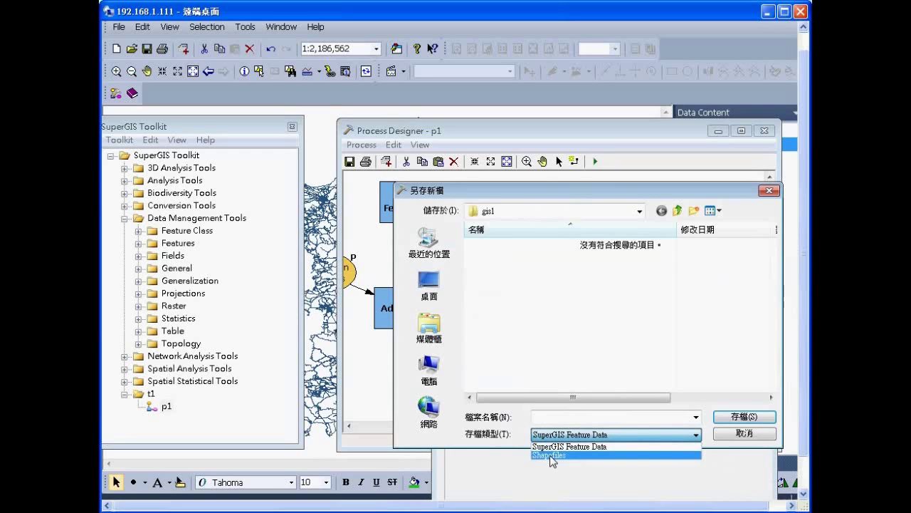
pyautogui.click(554, 454)
pyautogui.click(557, 414)
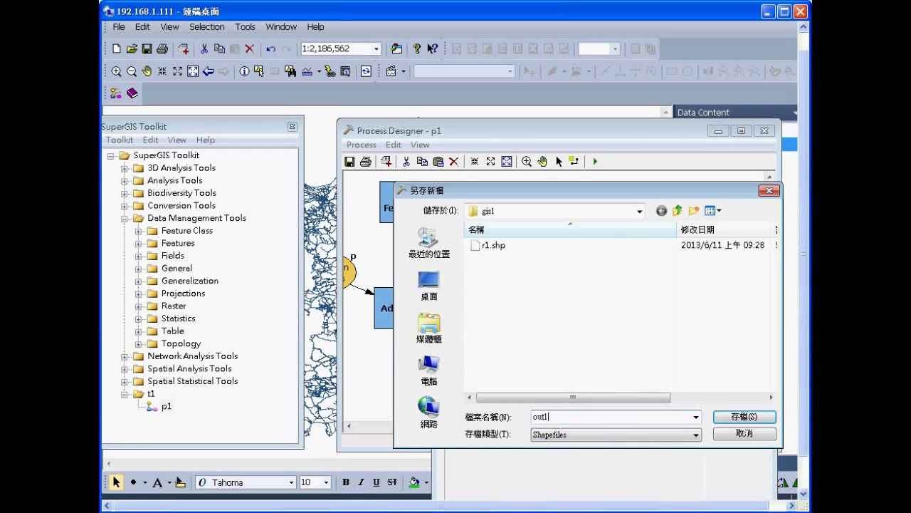
pyautogui.click(753, 418)
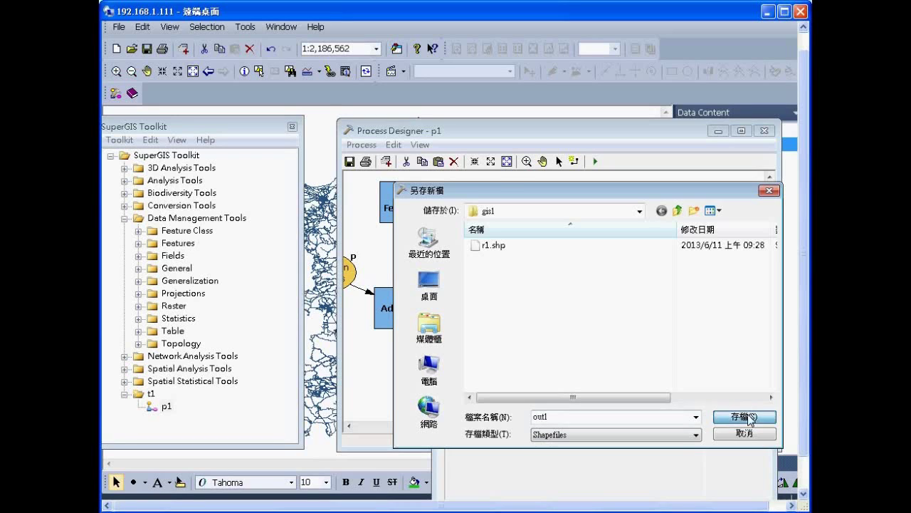
pyautogui.click(738, 306)
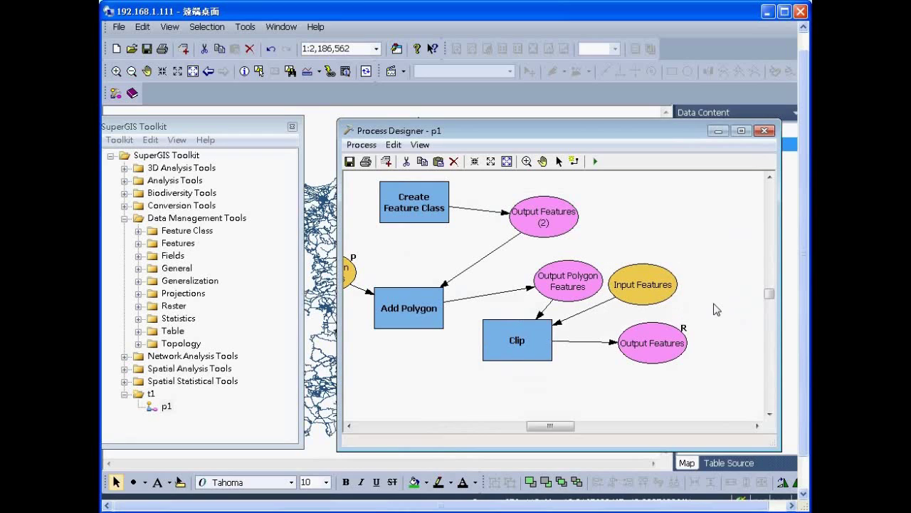
# Rearrange the Clip part of the diagram, with Input Features before the tool and its Output Features after it.
pyautogui.moveTo(631, 297); pyautogui.dragTo(432, 389)
pyautogui.click(674, 357)
pyautogui.moveTo(673, 357); pyautogui.dragTo(712, 382)
pyautogui.moveTo(547, 335); pyautogui.dragTo(581, 345)
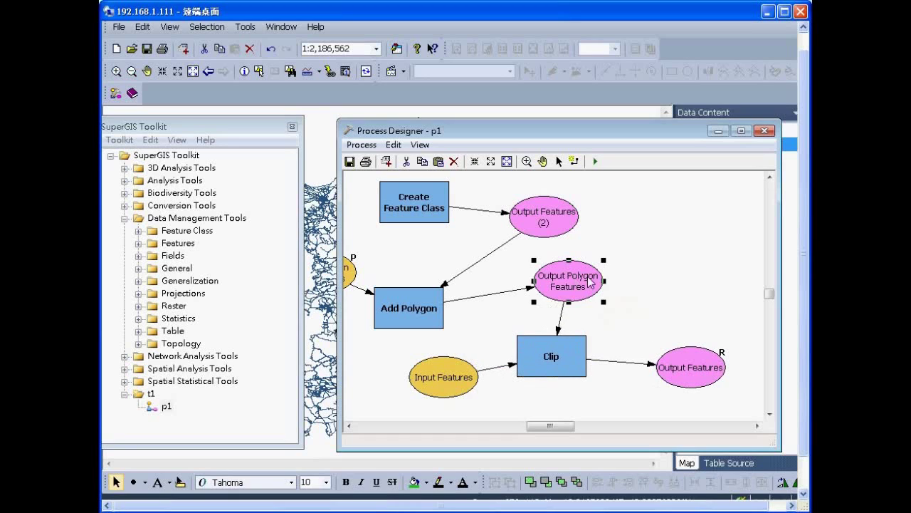
# Shift Create Feature Class, Add Polygon and their output elements to line up above the Clip chain.
pyautogui.moveTo(587, 279); pyautogui.dragTo(648, 279)
pyautogui.moveTo(554, 217); pyautogui.dragTo(606, 219)
pyautogui.moveTo(436, 206); pyautogui.dragTo(496, 206)
pyautogui.click(596, 219)
pyautogui.moveTo(595, 219); pyautogui.dragTo(620, 219)
pyautogui.moveTo(431, 300); pyautogui.dragTo(526, 270)
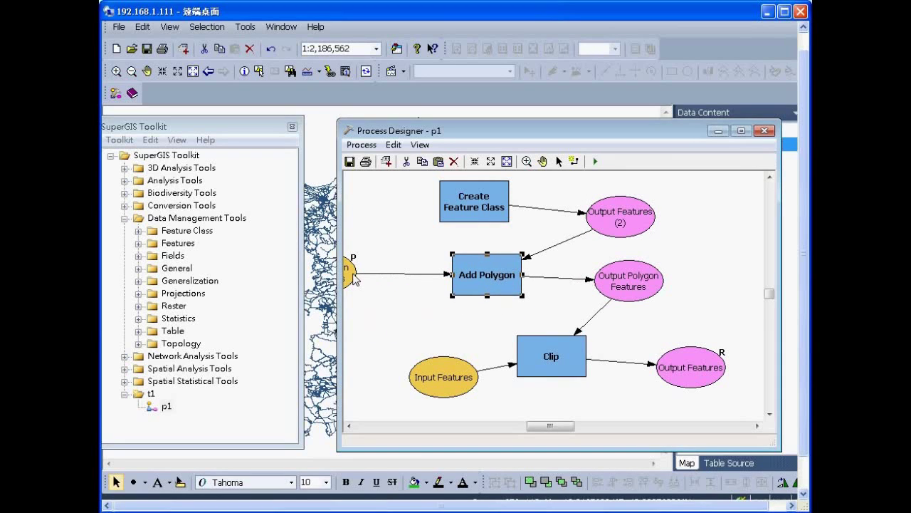